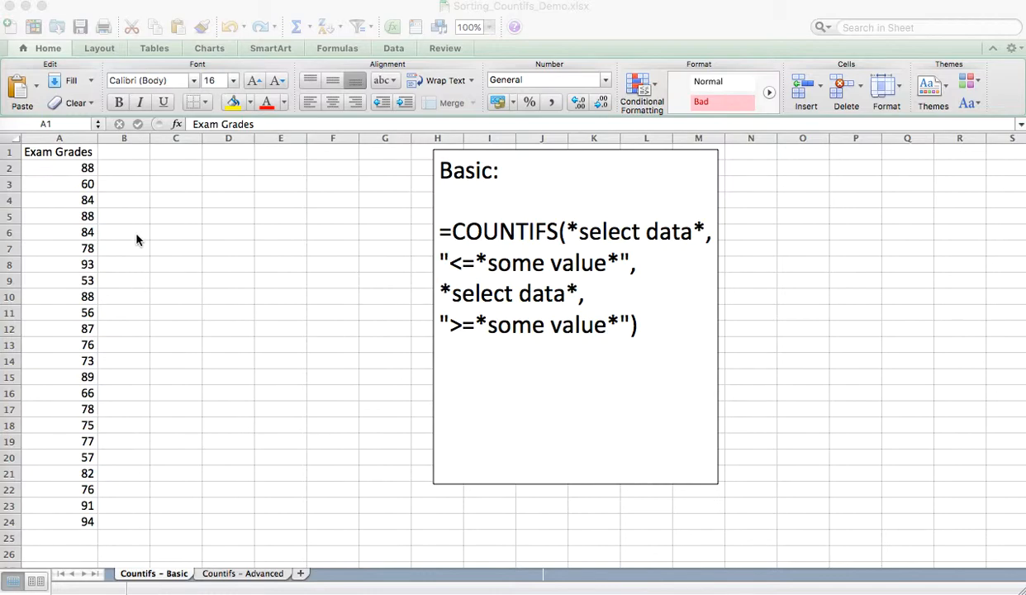
Step: Sort the Exam Grades column by values from smallest to largest, treating the first row as a header
{"action": "left_click", "coordinate": [126, 211]}
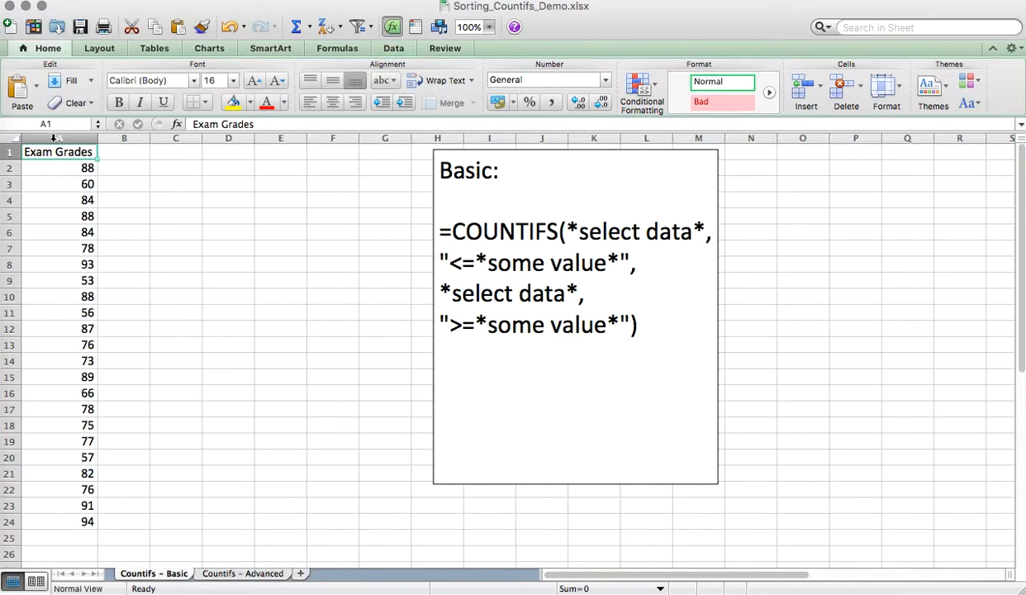
{"action": "left_click_drag", "start_coordinate": [51, 152], "coordinate": [69, 523]}
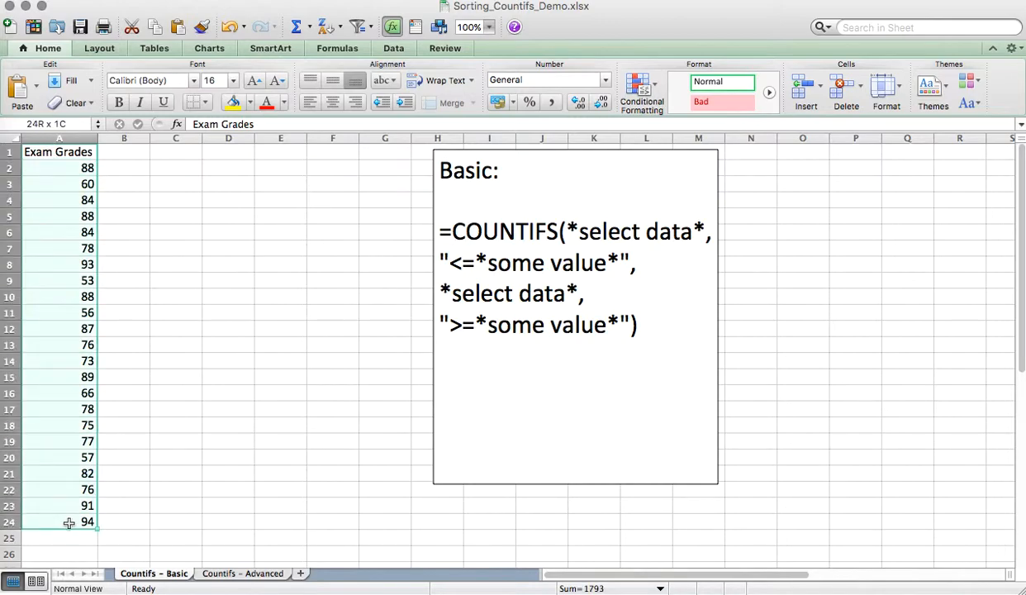
{"action": "left_click", "coordinate": [66, 133]}
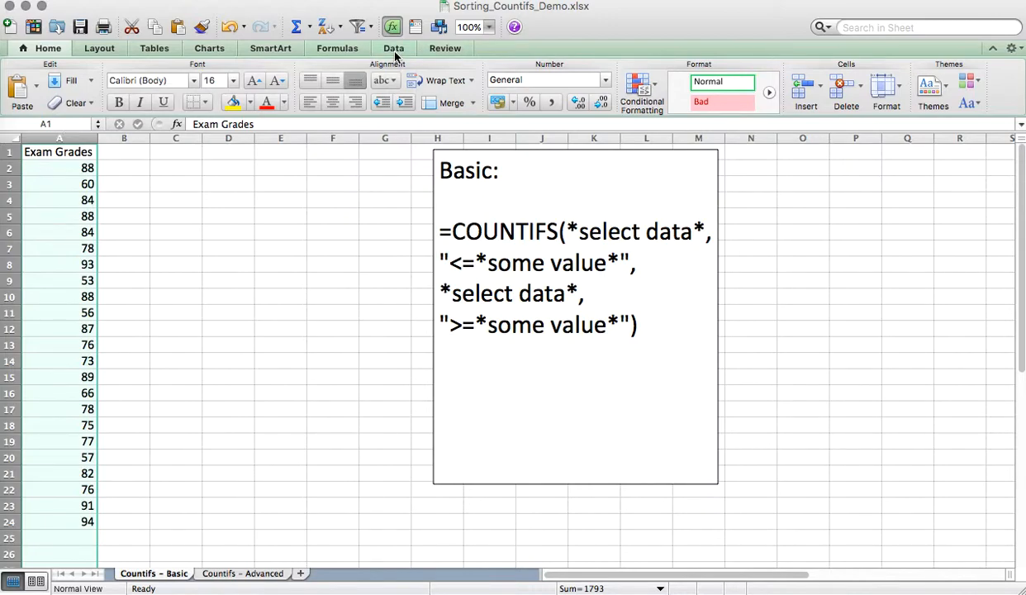
{"action": "left_click", "coordinate": [395, 49]}
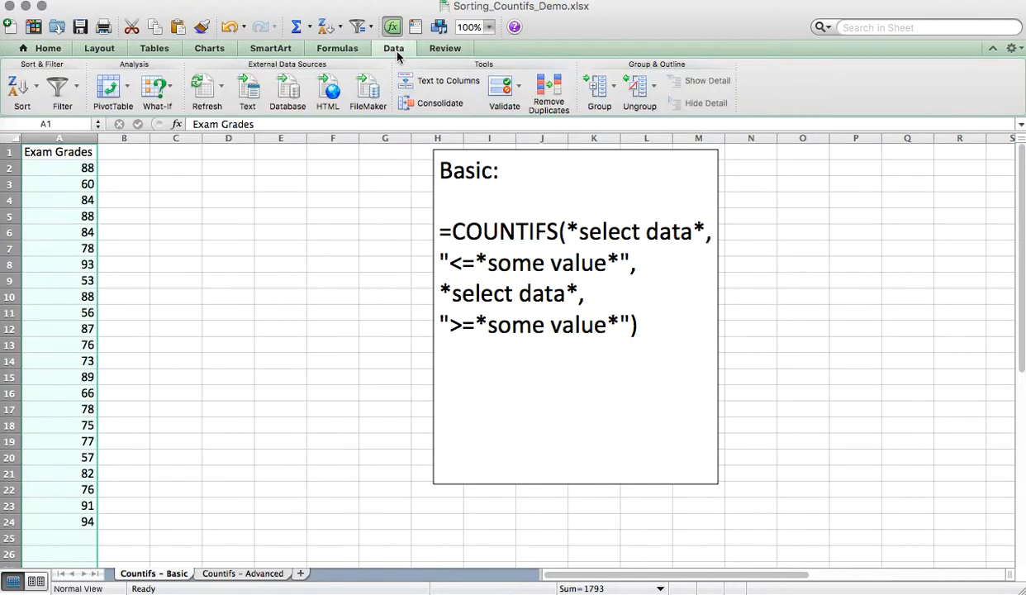
{"action": "left_click", "coordinate": [37, 90]}
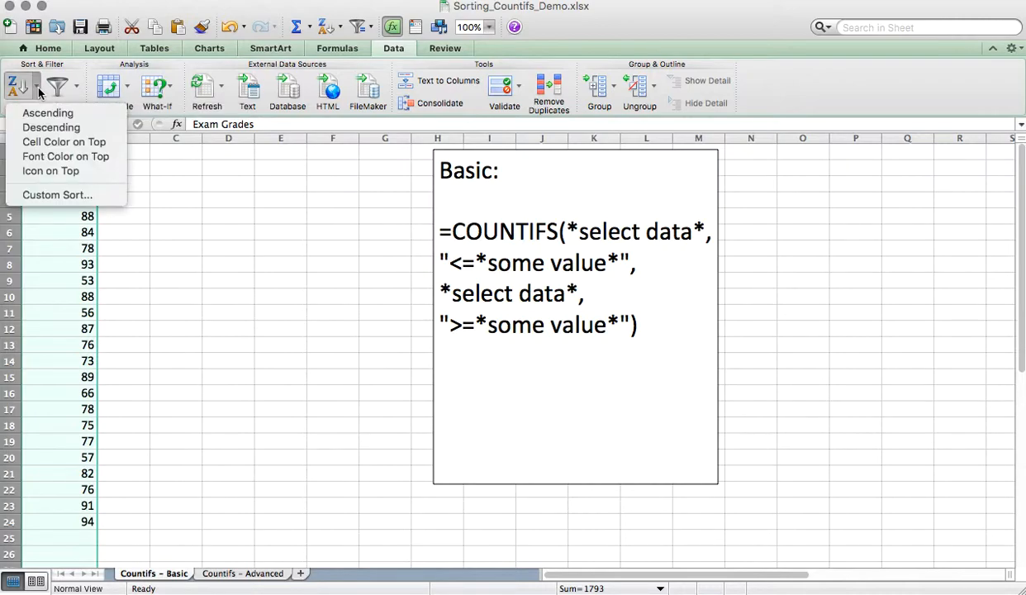
{"action": "left_click", "coordinate": [44, 191]}
{"action": "left_click_drag", "start_coordinate": [362, 14], "coordinate": [294, 149]}
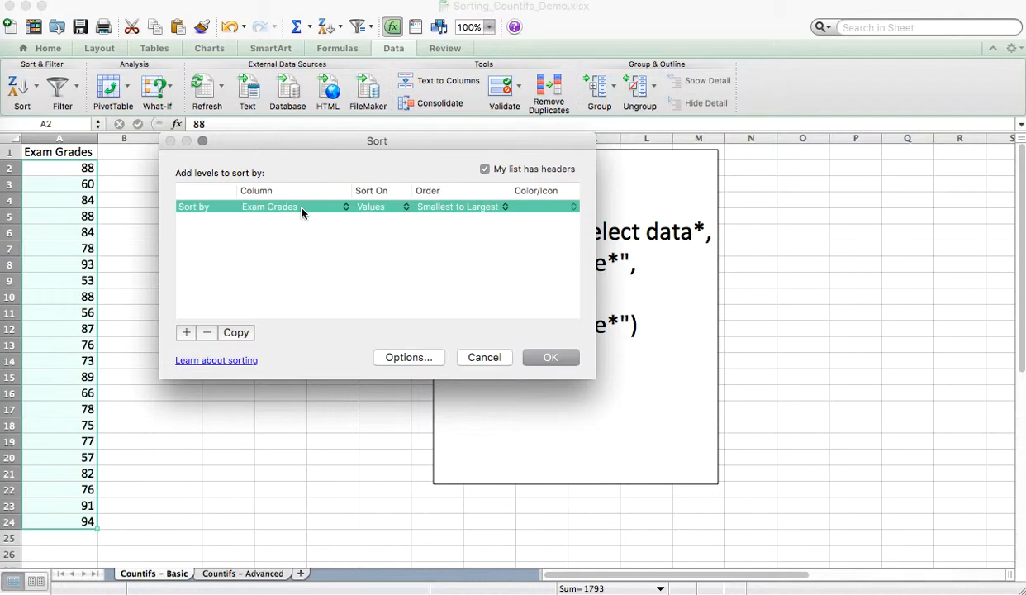
{"action": "left_click", "coordinate": [559, 364]}
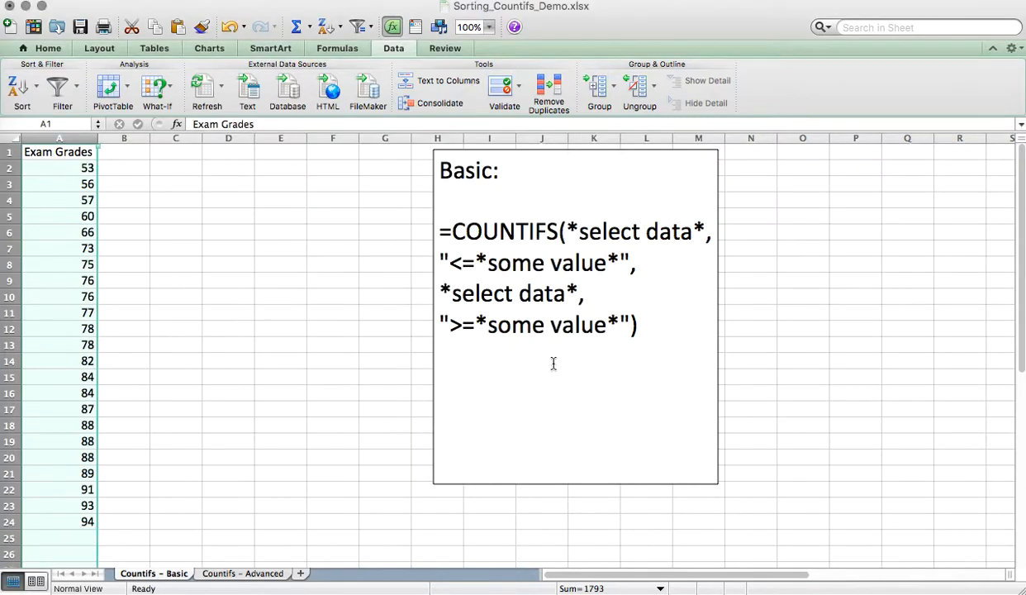
Step: Enter the table headers Grades in C1 and Frequency in D1
{"action": "left_click", "coordinate": [121, 172]}
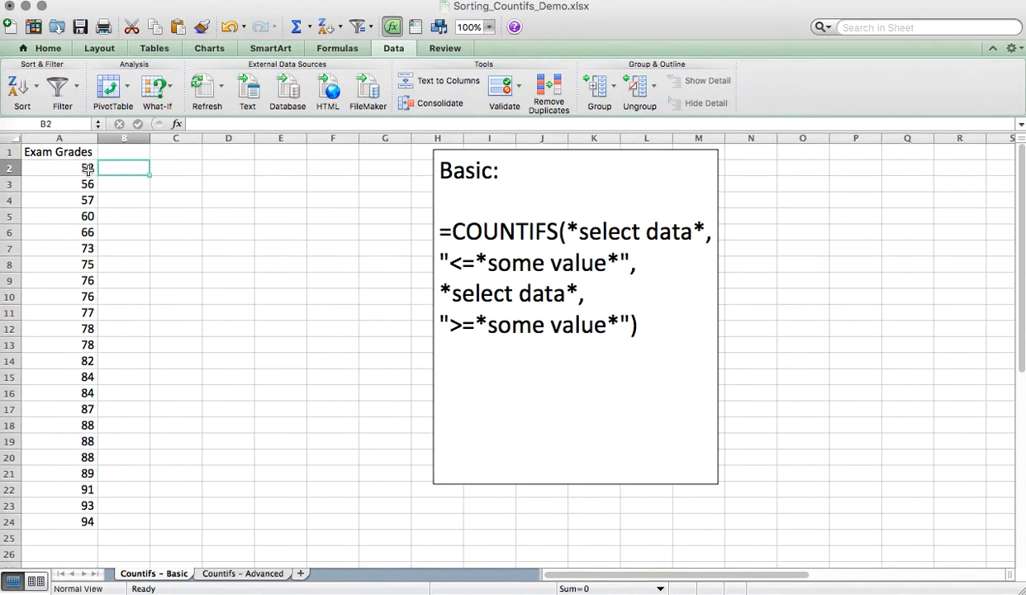
{"action": "left_click", "coordinate": [87, 168]}
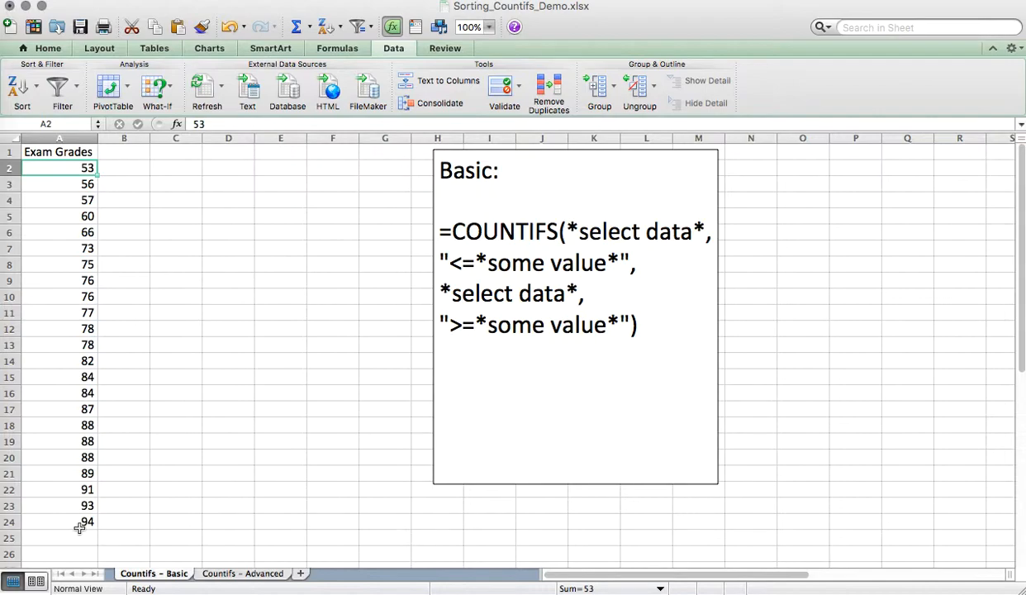
{"action": "left_click", "coordinate": [185, 157]}
{"action": "type", "text": "Grades"}
{"action": "key", "text": "Return"}
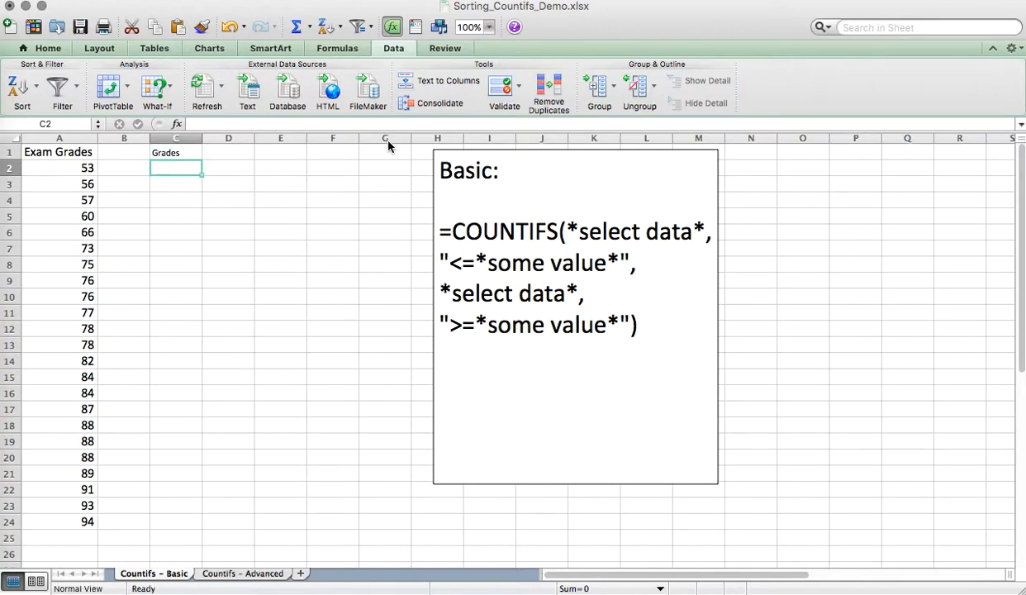
{"action": "key", "text": "Up"}
{"action": "key", "text": "Right"}
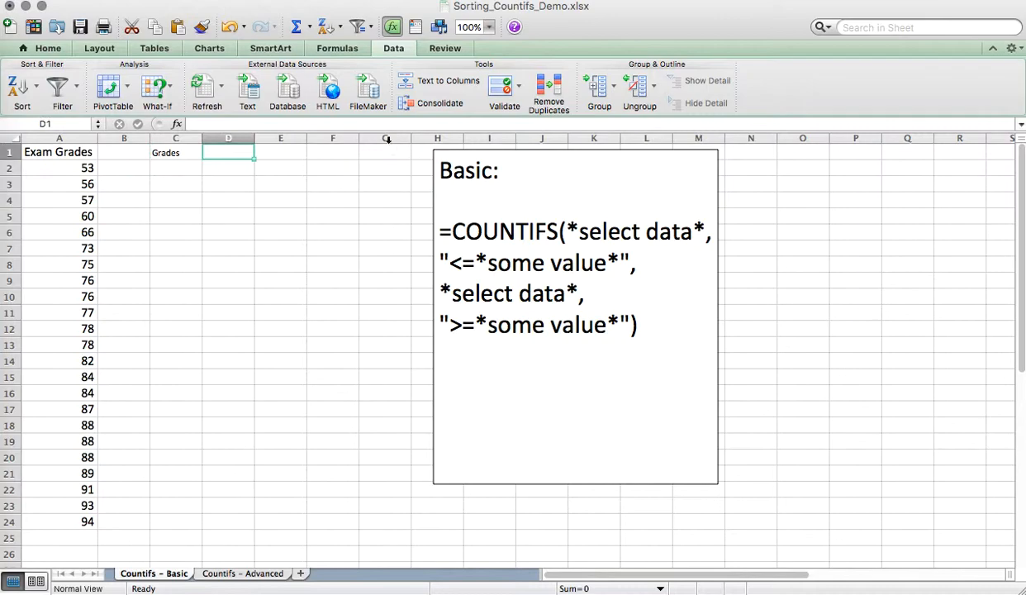
{"action": "type", "text": "Frequency"}
{"action": "key", "text": "Return"}
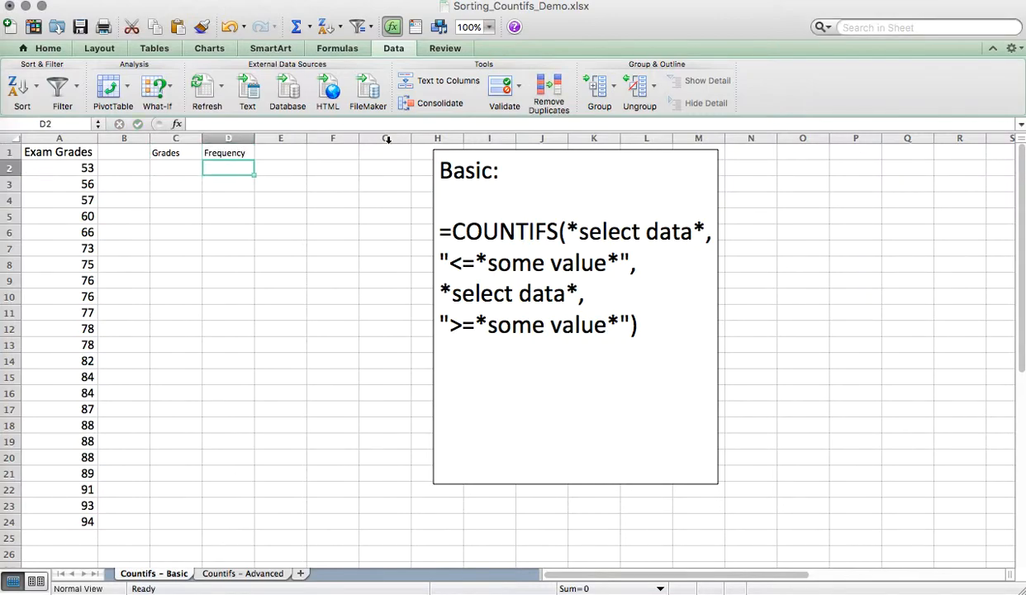
Step: List the grade ranges 50-59, 60-69, 70-79, 80-89 and 90-99 in C2 to C6 under Grades
{"action": "key", "text": "Left"}
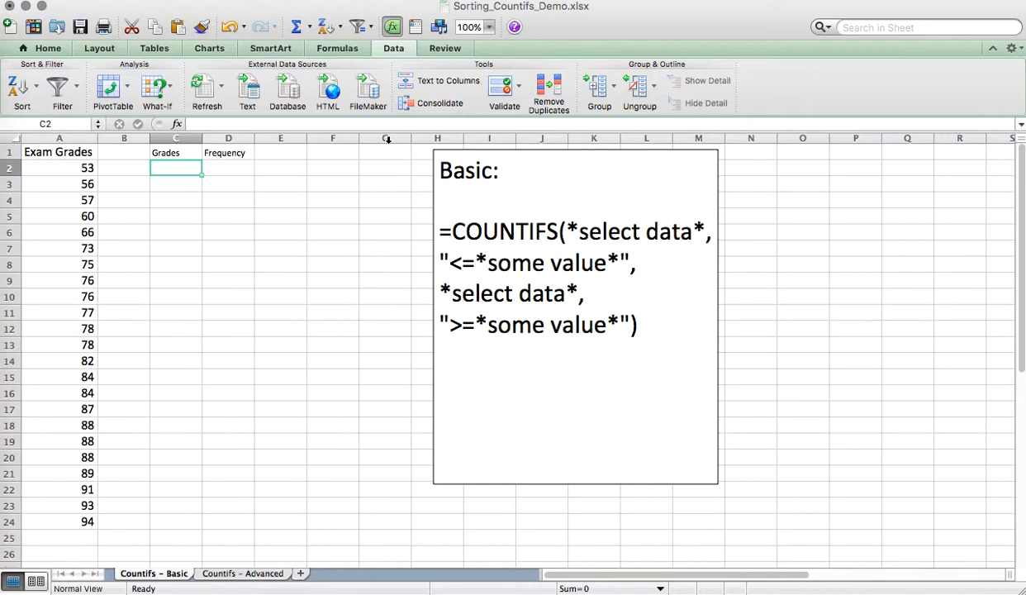
{"action": "type", "text": "50-59"}
{"action": "key", "text": "Return"}
{"action": "type", "text": "60-69"}
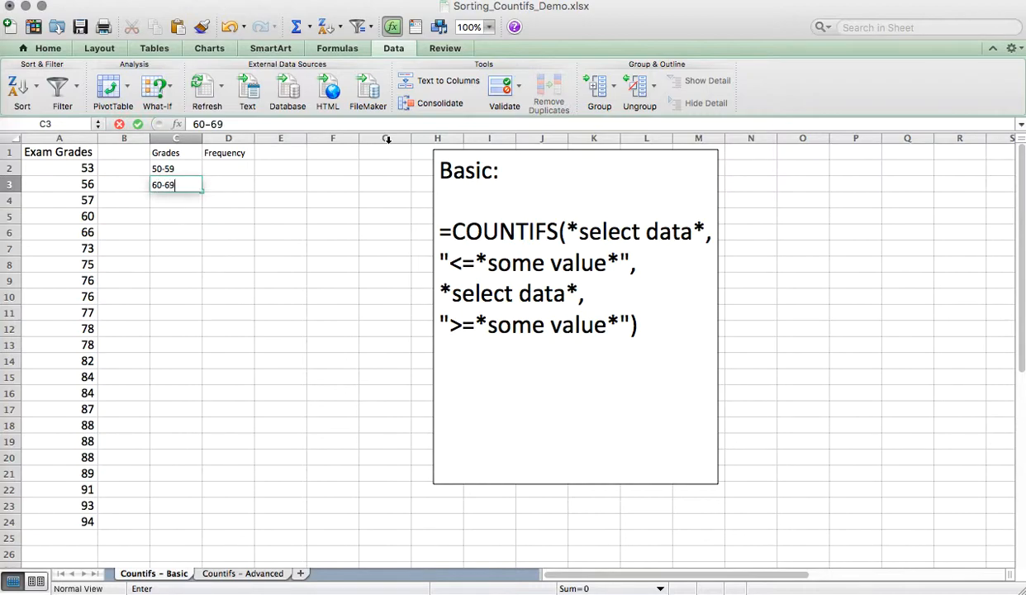
{"action": "key", "text": "Return"}
{"action": "type", "text": "70-"}
{"action": "key", "text": "BackSpace"}
{"action": "type", "text": "-79"}
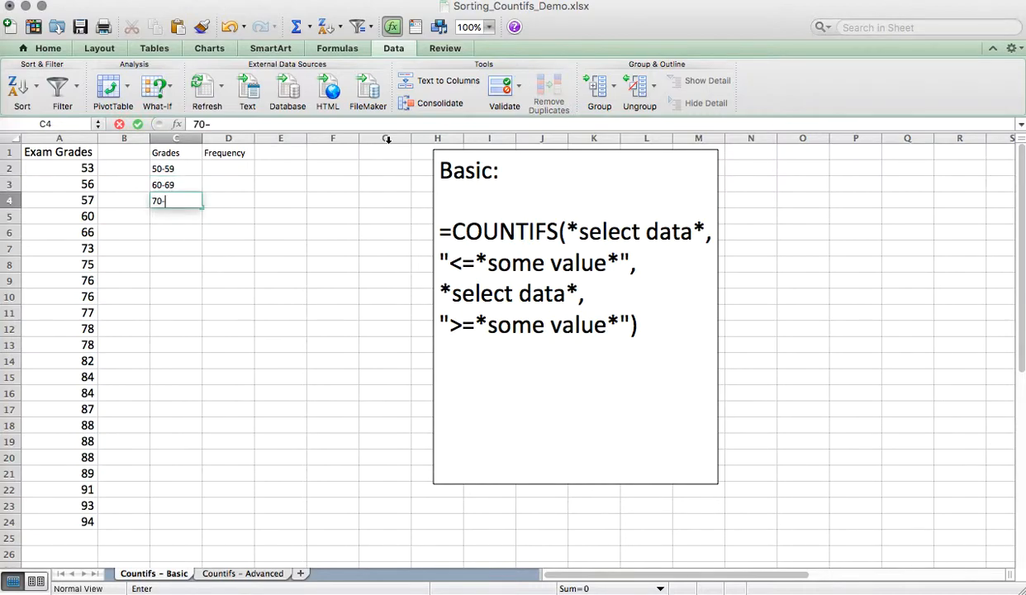
{"action": "key", "text": "Return"}
{"action": "type", "text": "80"}
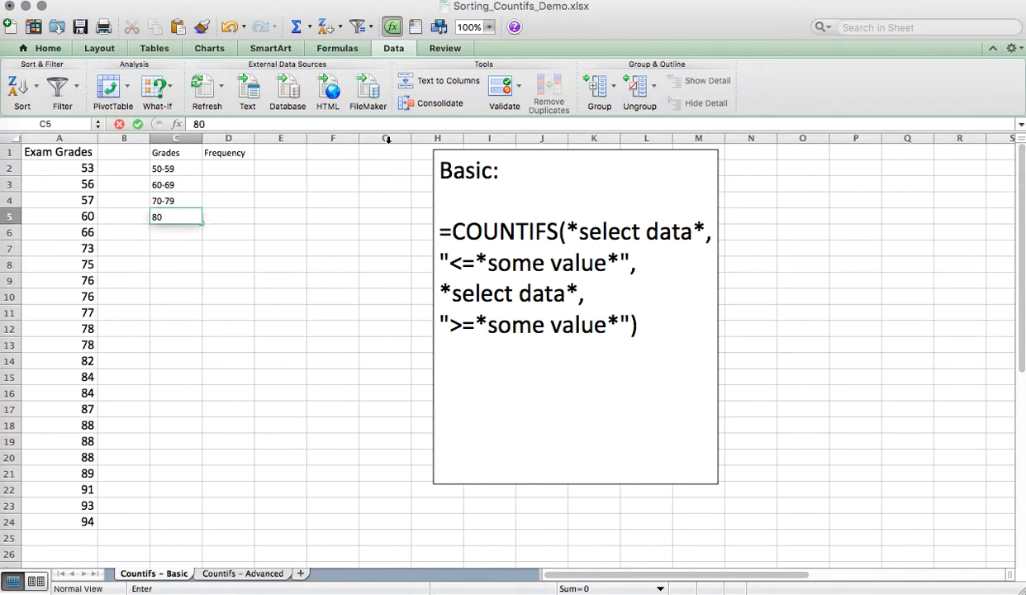
{"action": "type", "text": "-89"}
{"action": "key", "text": "Return"}
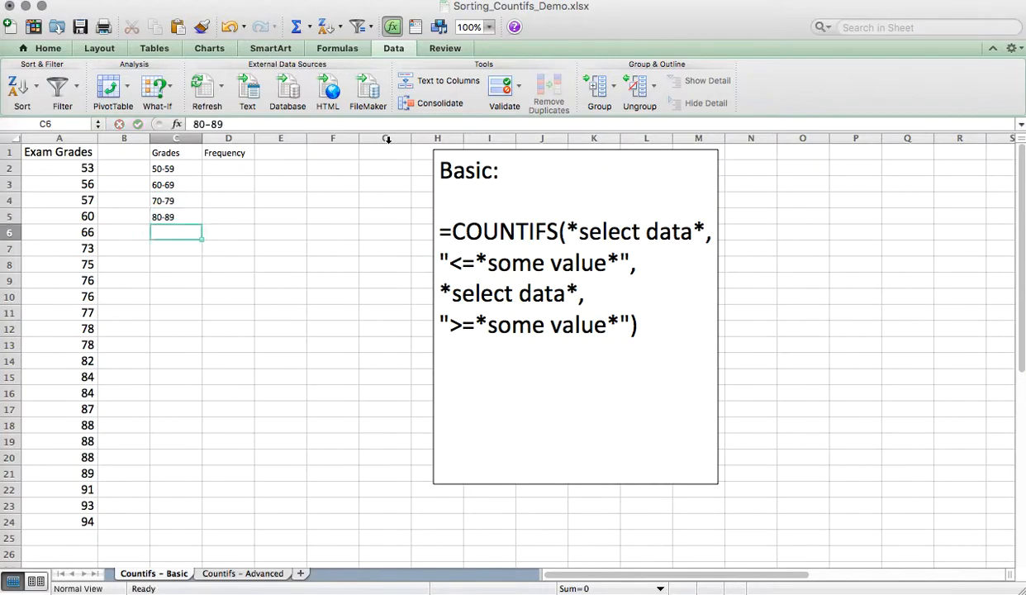
{"action": "type", "text": "90-99"}
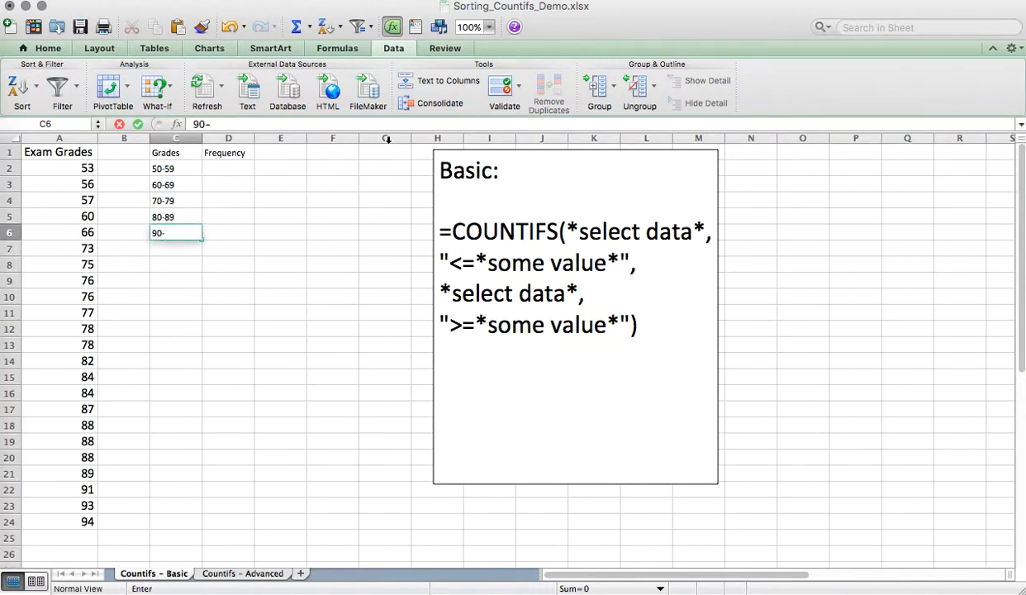
{"action": "key", "text": "Return"}
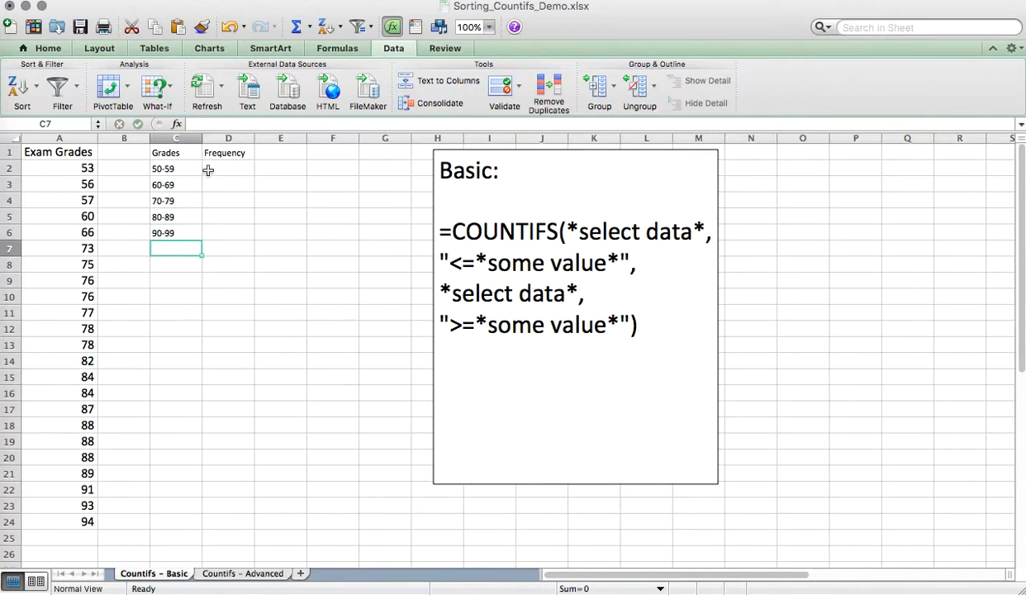
Step: Increase the font size of the Grades and Frequency table, cells C1 to D7, to 18
{"action": "left_click_drag", "start_coordinate": [182, 153], "coordinate": [227, 252]}
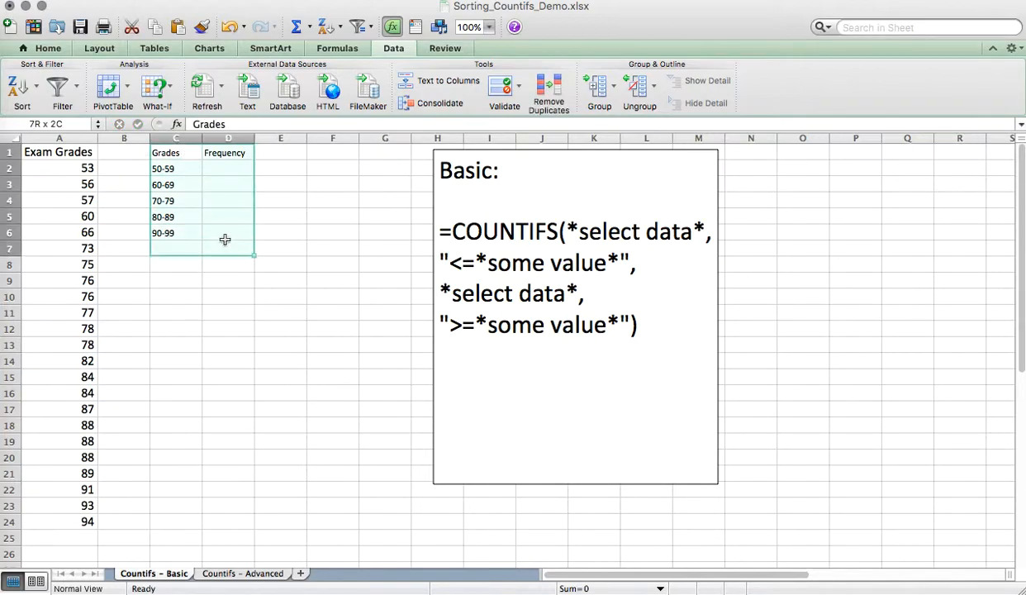
{"action": "left_click", "coordinate": [46, 48]}
{"action": "left_click", "coordinate": [254, 81]}
{"action": "left_click", "coordinate": [253, 81]}
{"action": "left_click", "coordinate": [254, 81]}
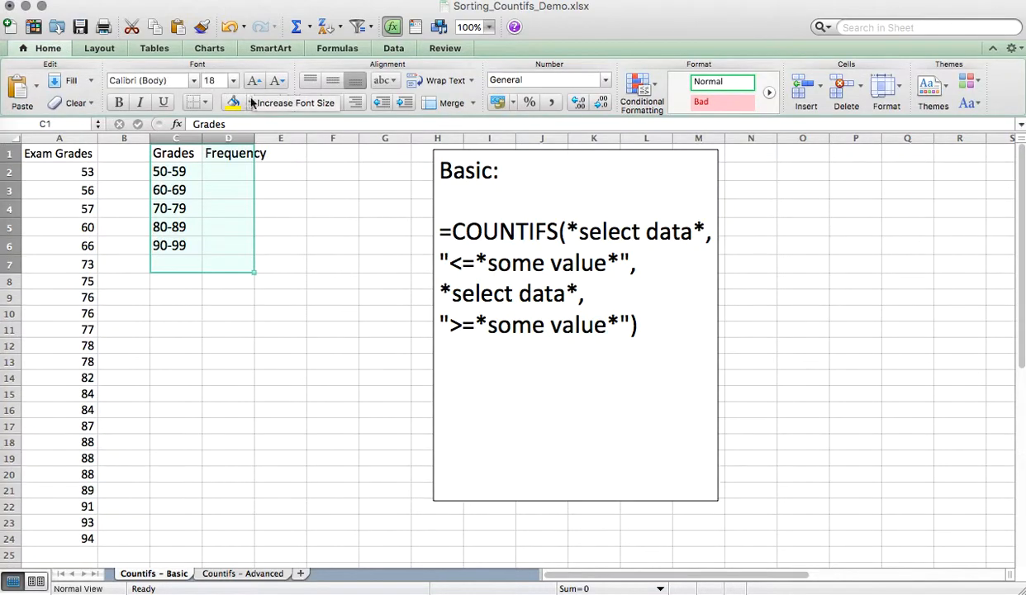
Step: Autofit the widths of columns C and D to their contents
{"action": "left_click", "coordinate": [200, 138]}
{"action": "left_click_drag", "start_coordinate": [201, 139], "coordinate": [248, 138]}
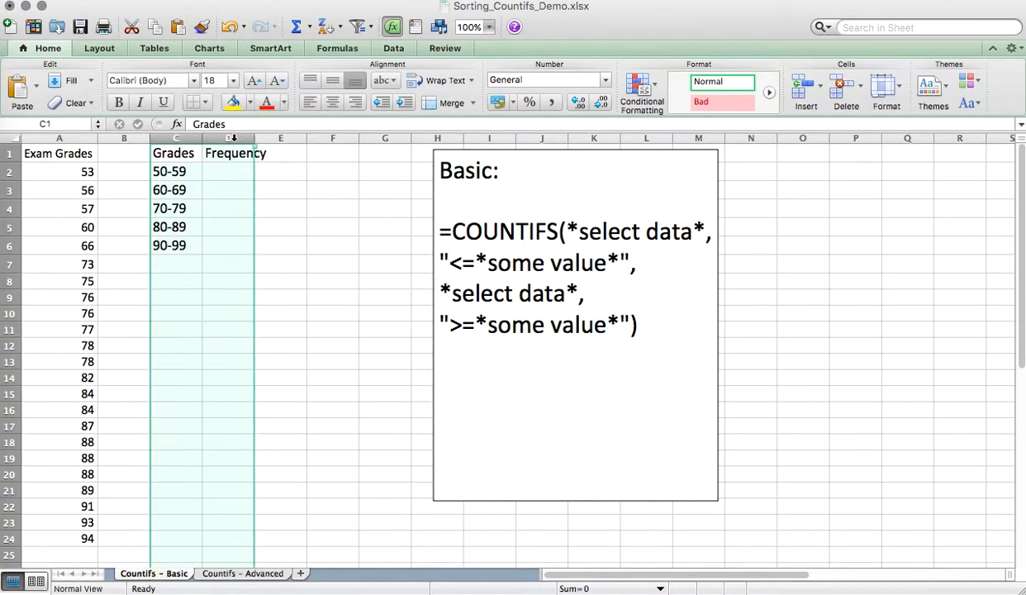
{"action": "double_click", "coordinate": [254, 138]}
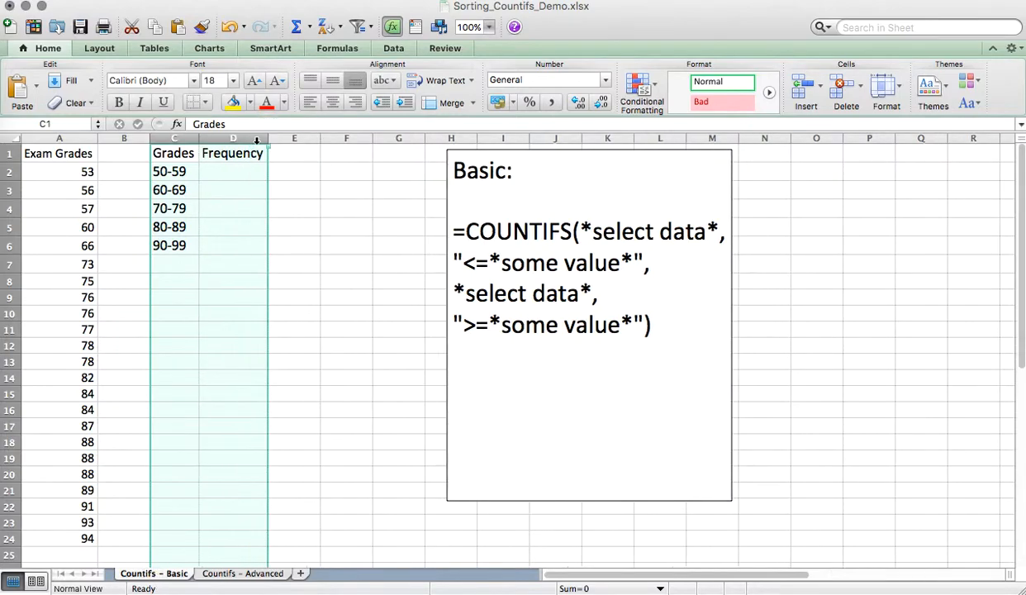
Step: Select the grades in A2 to A4 and set the status bar calculation to Count
{"action": "left_click", "coordinate": [219, 191]}
{"action": "left_click", "coordinate": [223, 171]}
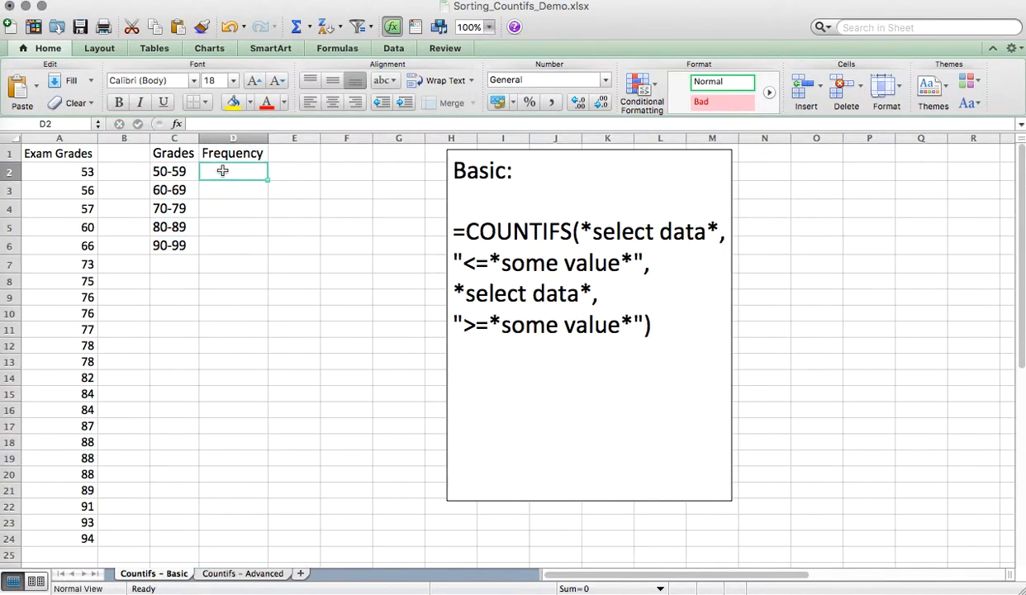
{"action": "left_click", "coordinate": [70, 171]}
{"action": "left_click_drag", "start_coordinate": [70, 171], "coordinate": [72, 204]}
{"action": "left_click", "coordinate": [660, 589]}
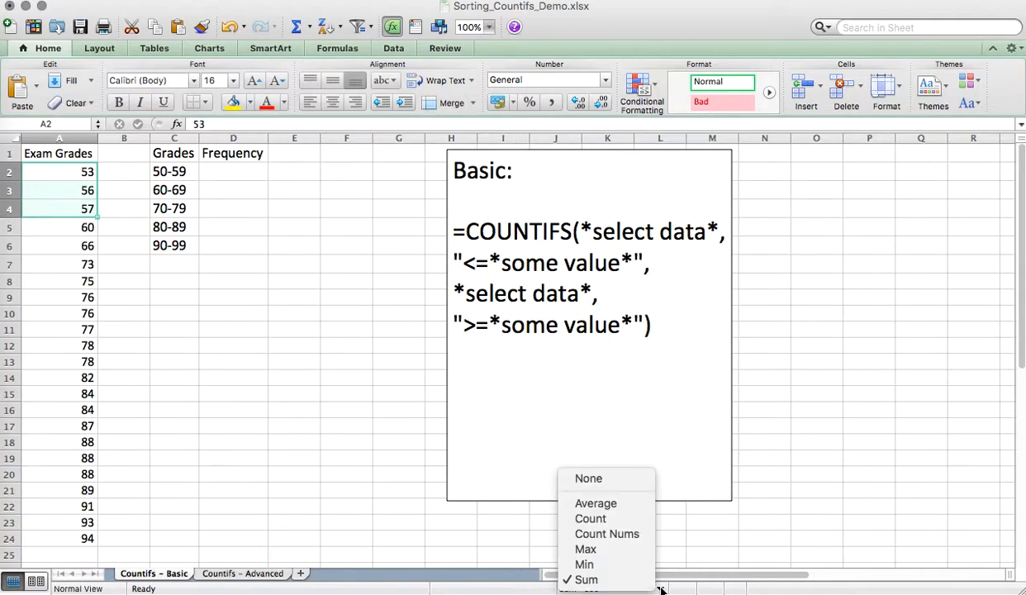
{"action": "left_click", "coordinate": [616, 519]}
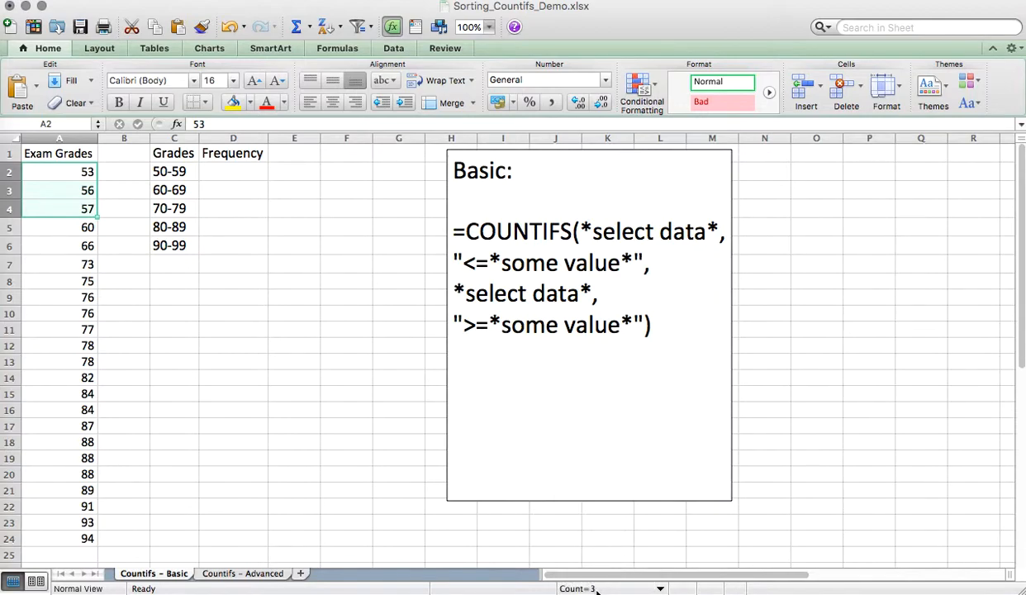
Step: Enter 3 as the frequency for the 50-59 range in D2 and clear it again
{"action": "left_click", "coordinate": [234, 171]}
{"action": "type", "text": "3"}
{"action": "key", "text": "Return"}
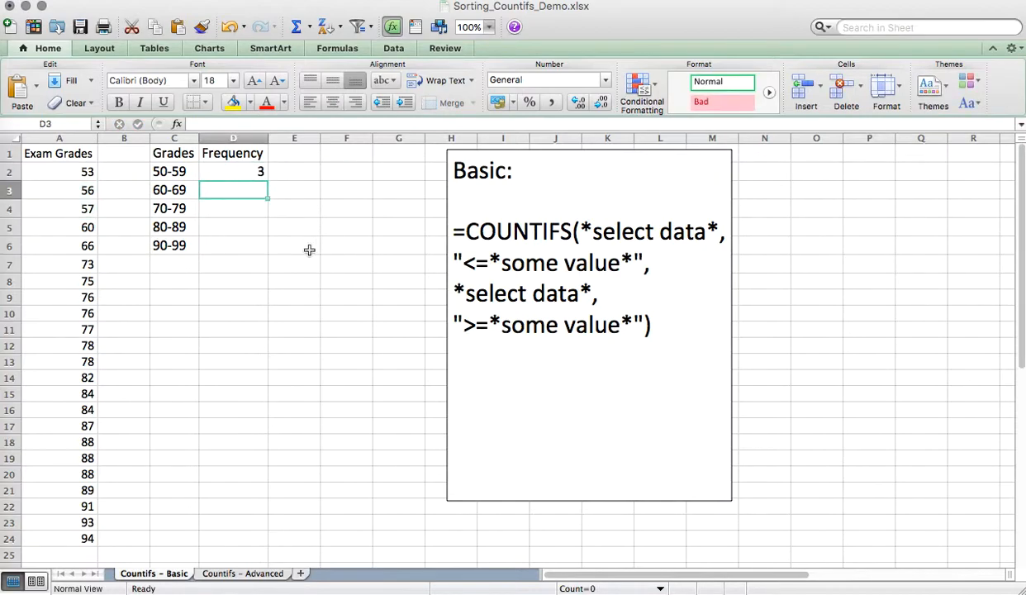
{"action": "left_click", "coordinate": [259, 172]}
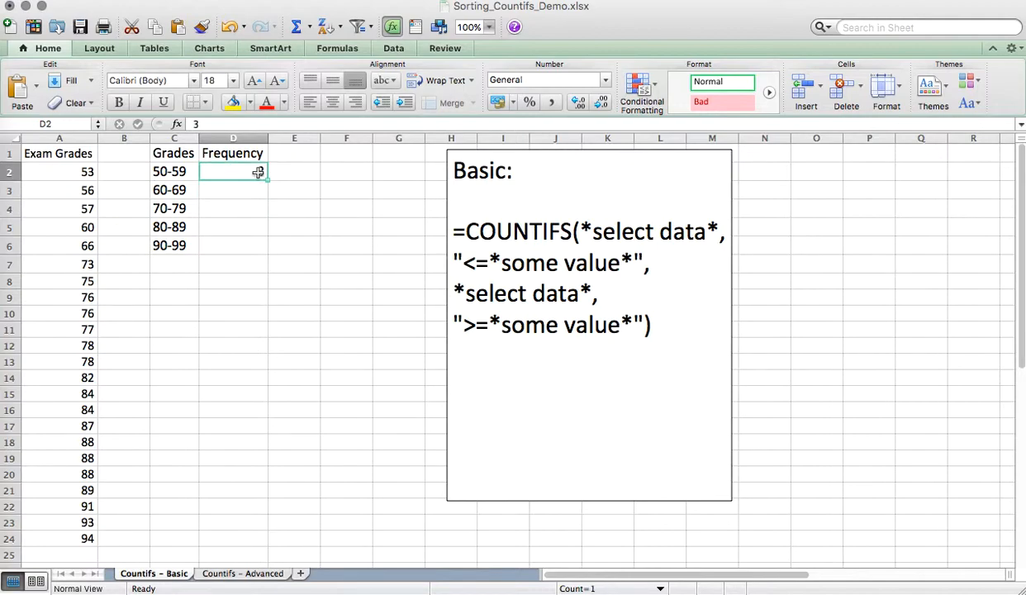
{"action": "key", "text": "BackSpace"}
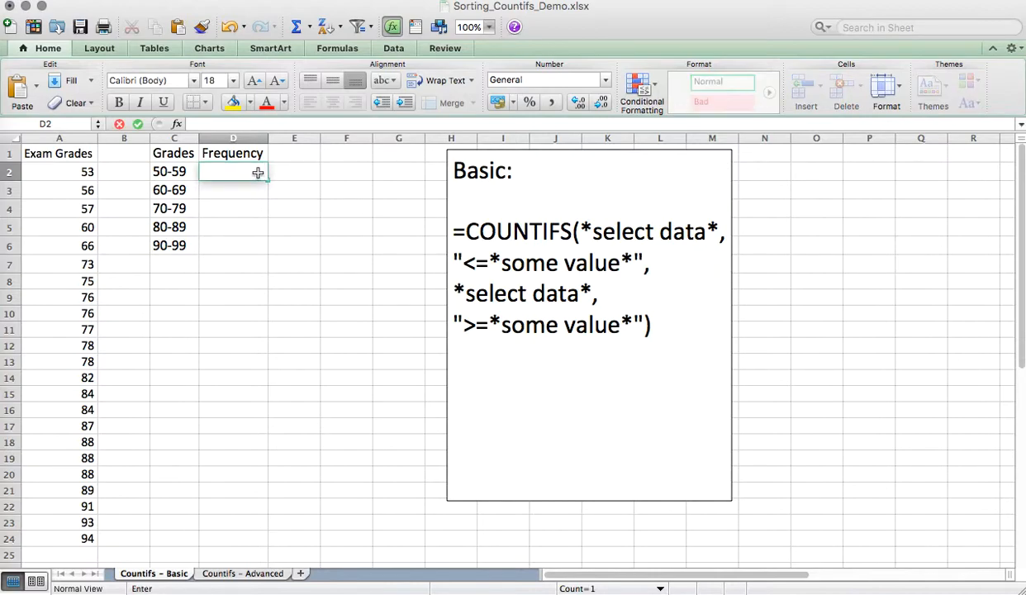
{"action": "left_click", "coordinate": [306, 213]}
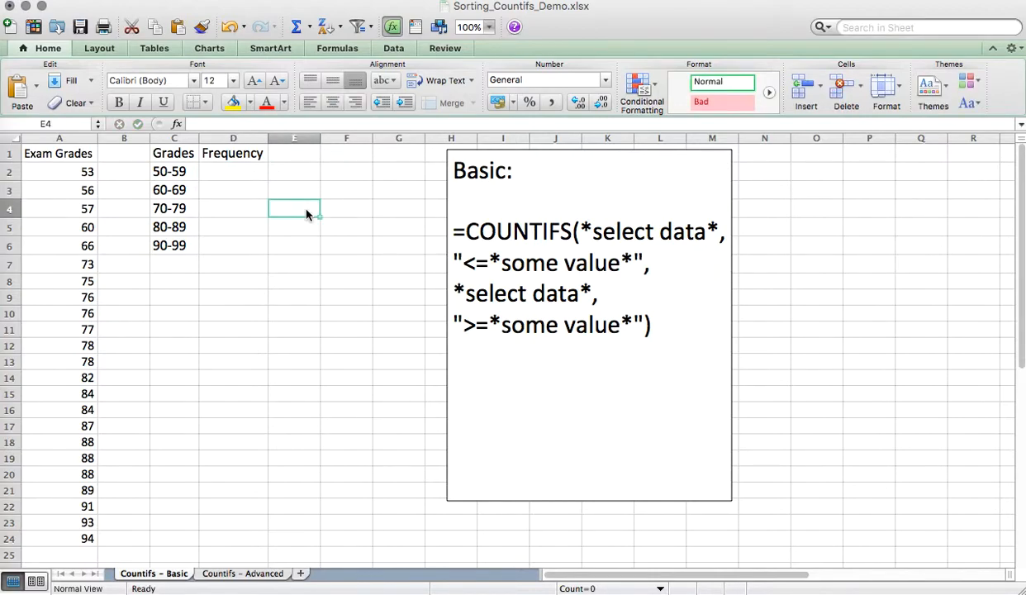
Step: Start a COUNTIFS formula in D2, the frequency cell for the 50-59 range
{"action": "left_click", "coordinate": [509, 176]}
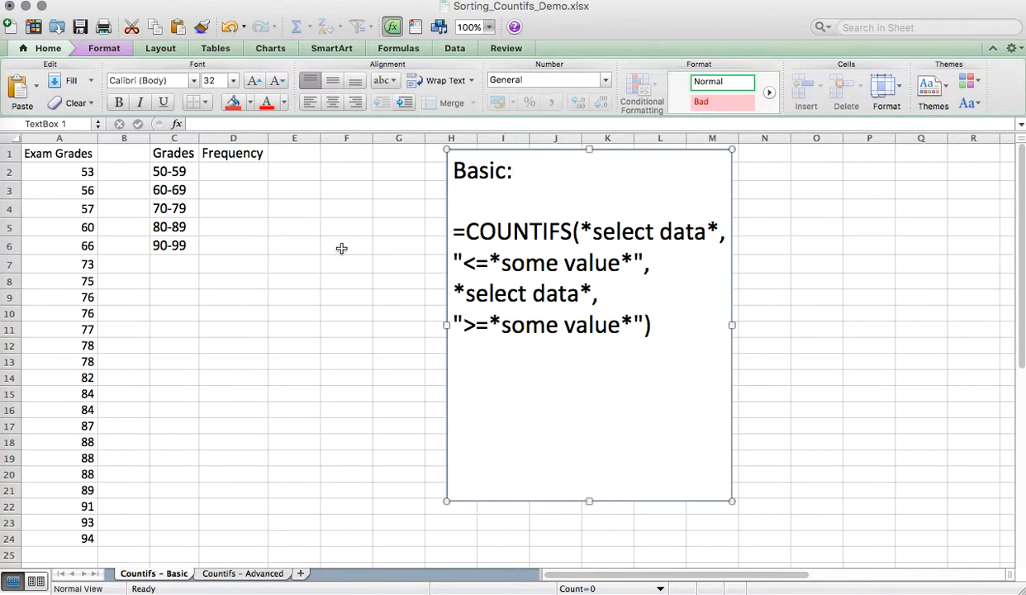
{"action": "left_click", "coordinate": [233, 170]}
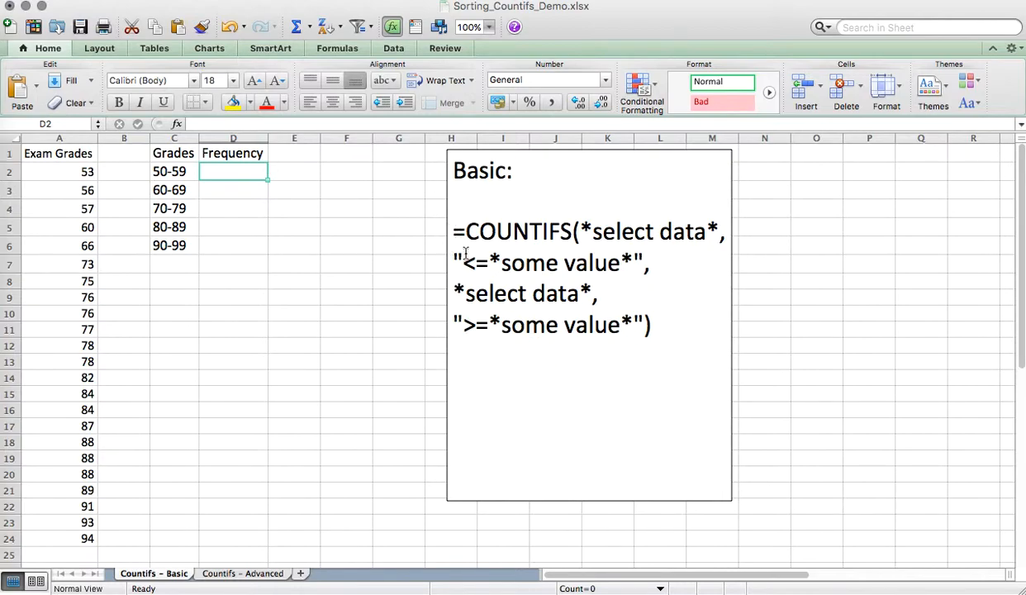
{"action": "left_click", "coordinate": [235, 187]}
{"action": "left_click", "coordinate": [236, 170]}
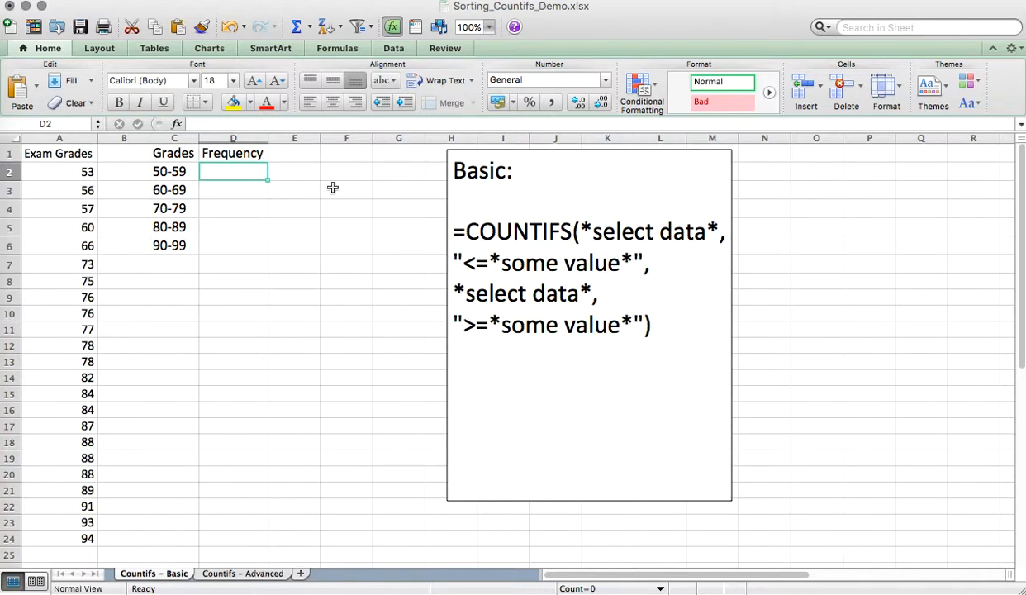
{"action": "type", "text": "="}
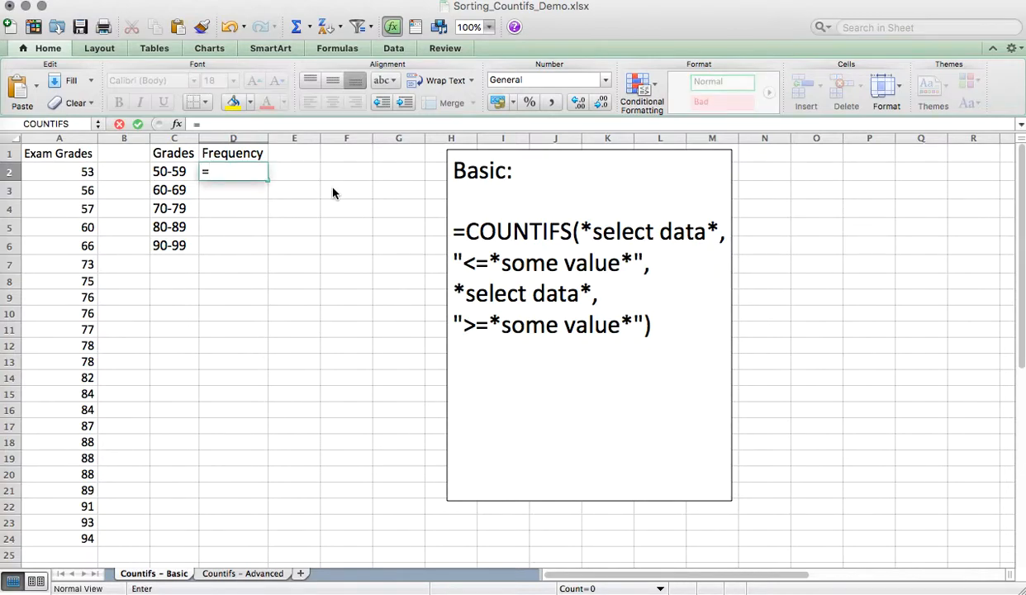
{"action": "type", "text": "countIFS"}
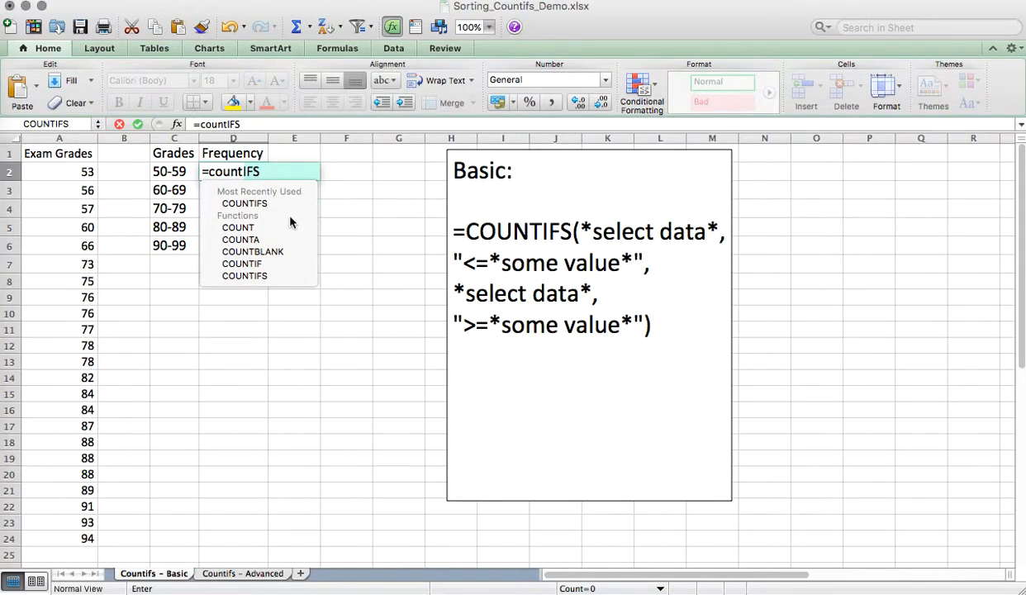
{"action": "left_click", "coordinate": [248, 205]}
{"action": "left_click", "coordinate": [247, 208]}
{"action": "key", "text": "BackSpace"}
{"action": "key", "text": "BackSpace"}
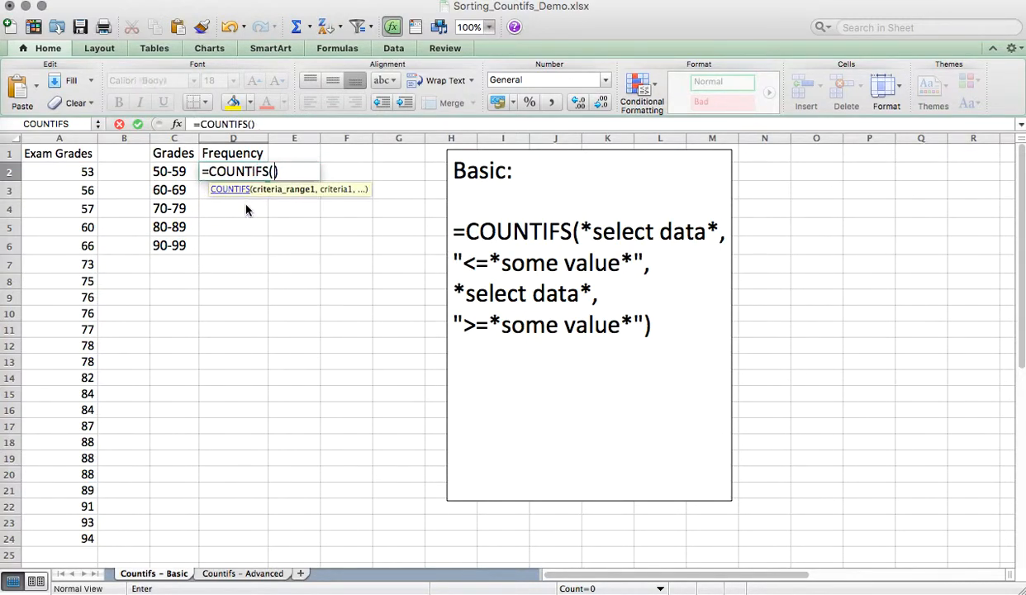
{"action": "key", "text": "Right"}
{"action": "key", "text": "BackSpace"}
{"action": "key", "text": "BackSpace"}
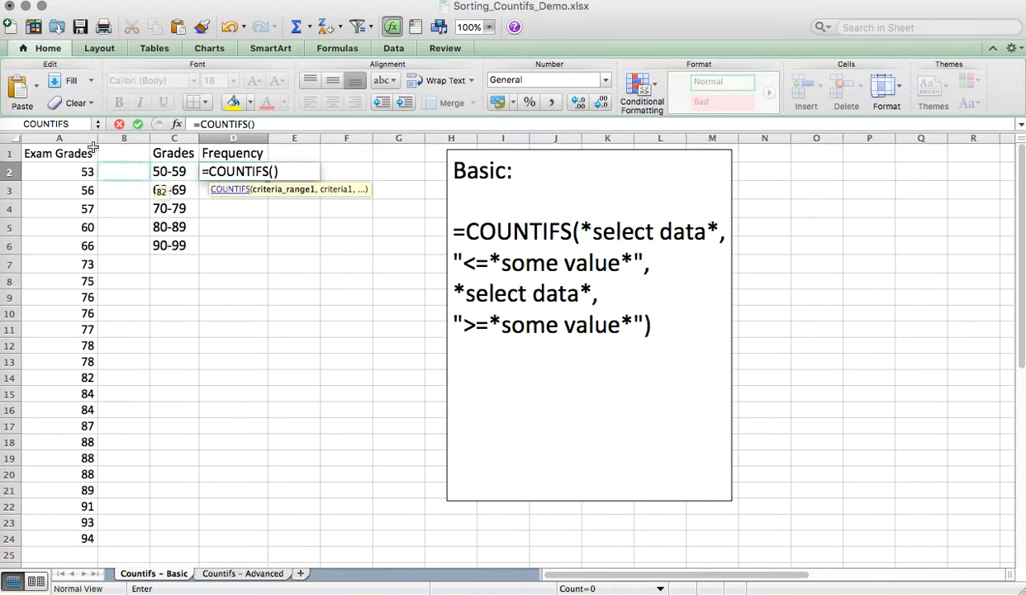
Step: Add column A as the first criteria range of the D2 formula with the criterion "<=59"
{"action": "left_click", "coordinate": [55, 139]}
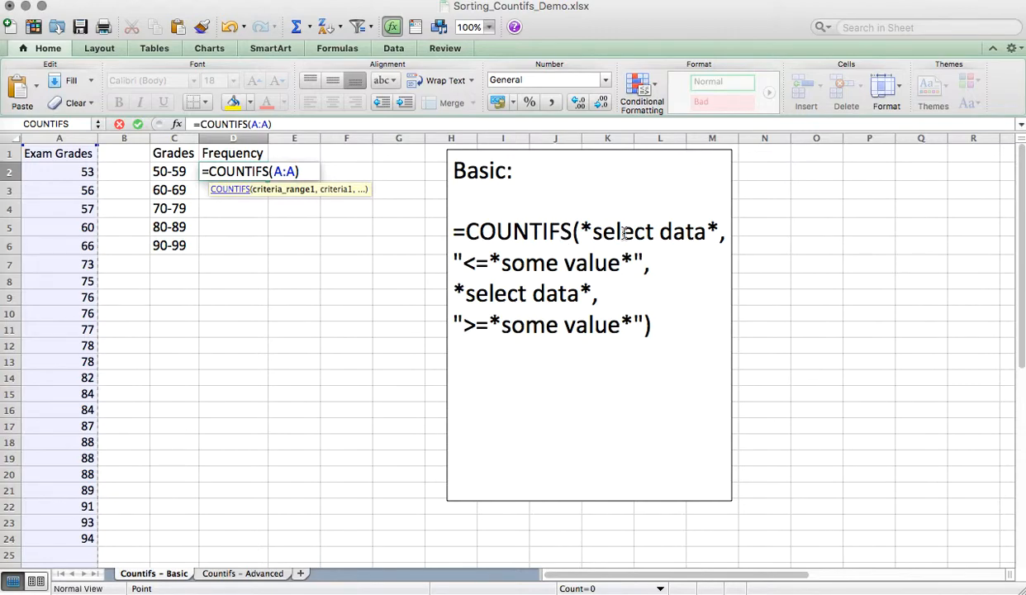
{"action": "type", "text": ","}
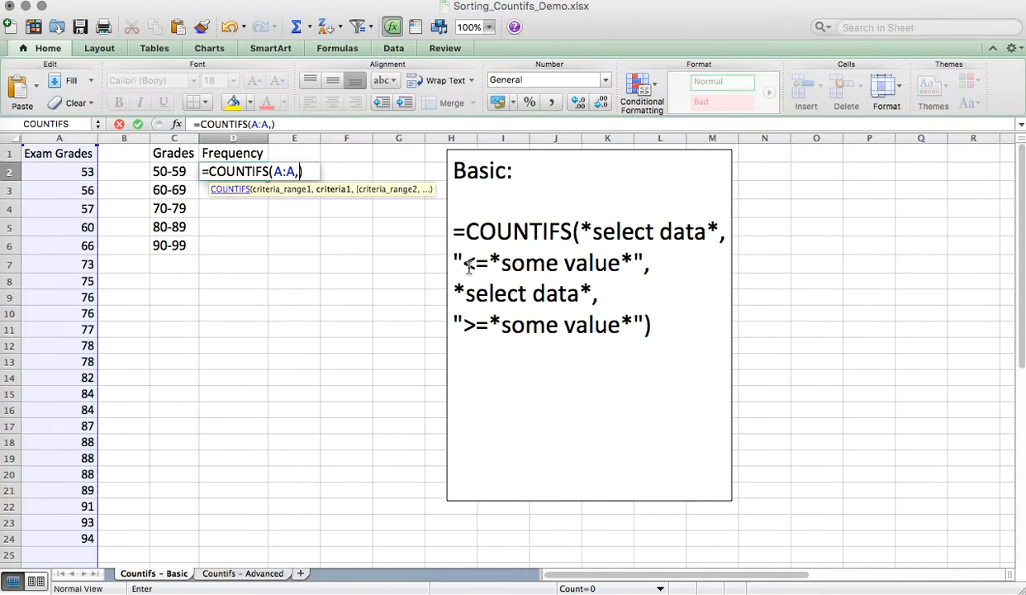
{"action": "type", "text": "\"<="}
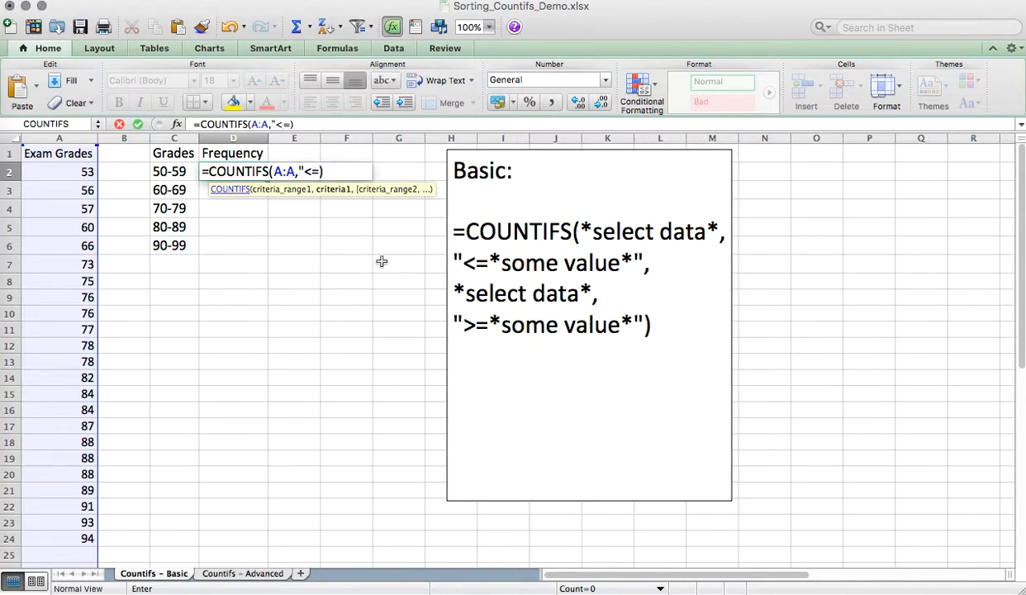
{"action": "type", "text": "59"}
{"action": "type", "text": "\""}
{"action": "type", "text": "\""}
{"action": "type", "text": ","}
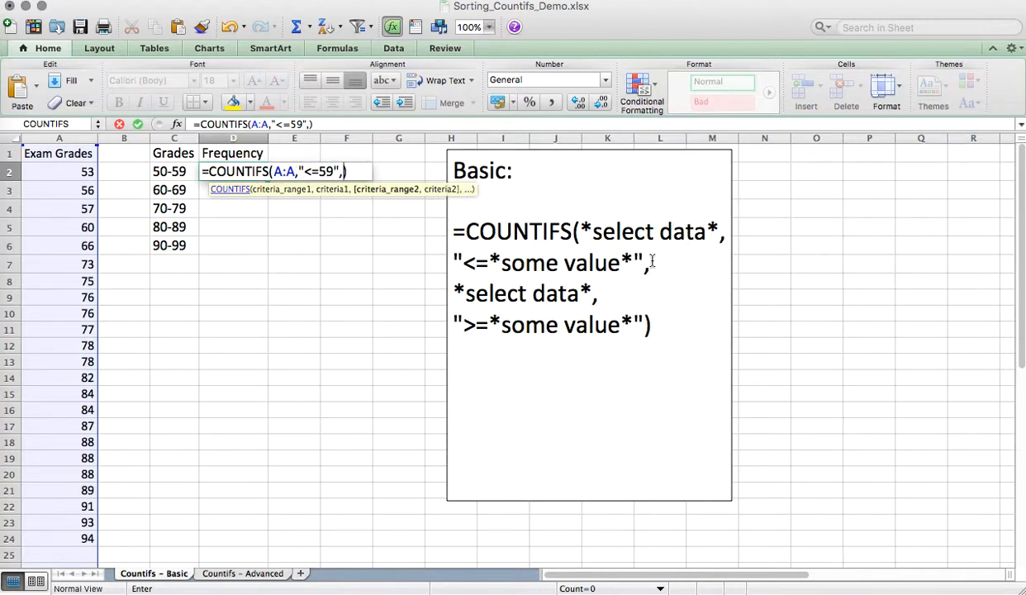
Step: Add column A as the second criteria range with the criterion ">=50" and confirm the D2 formula
{"action": "left_click", "coordinate": [80, 138]}
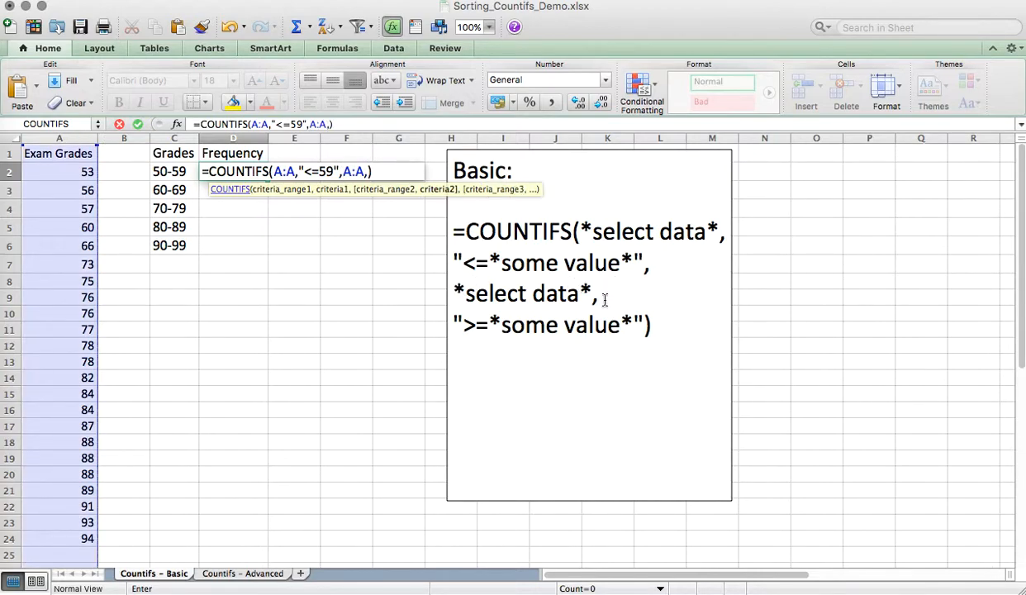
{"action": "type", "text": ",\""}
{"action": "type", "text": ">=50"}
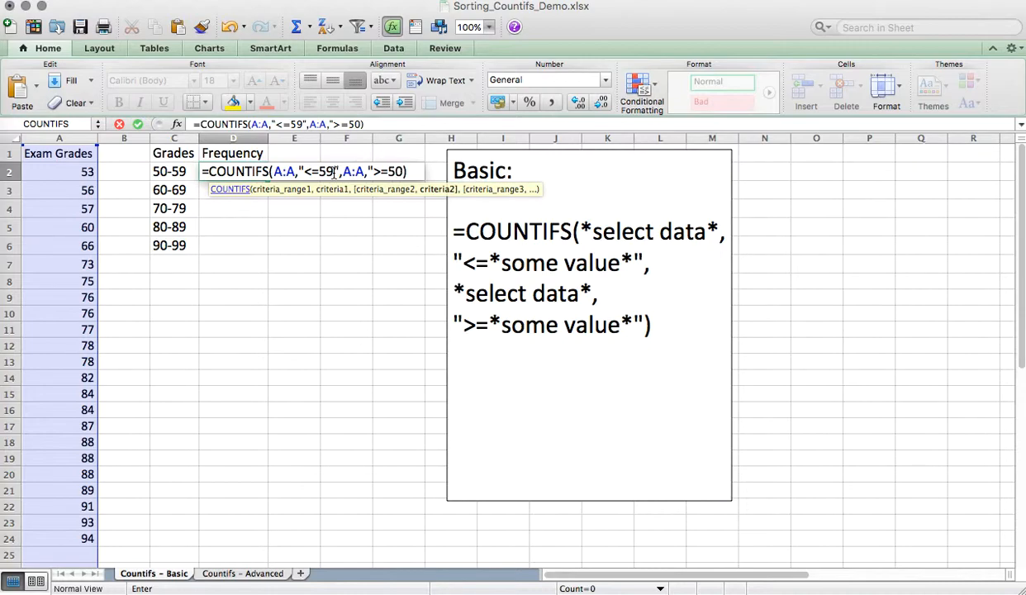
{"action": "type", "text": "\""}
{"action": "key", "text": "Return"}
{"action": "key", "text": "Up"}
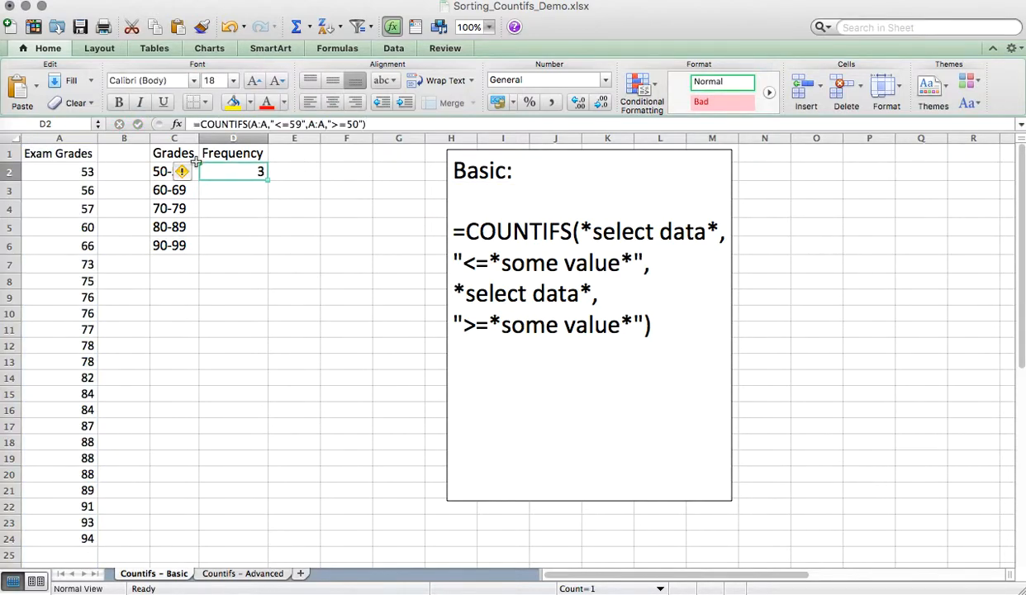
{"action": "left_click", "coordinate": [286, 189]}
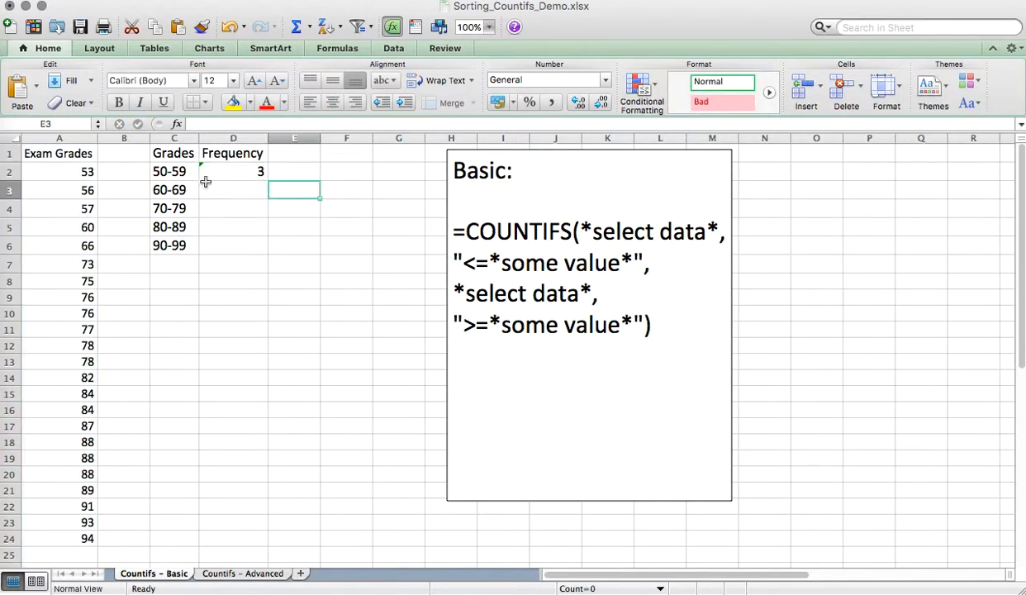
Step: Copy the COUNTIFS formula from D2 into D3 for the 60-69 range
{"action": "left_click", "coordinate": [260, 169]}
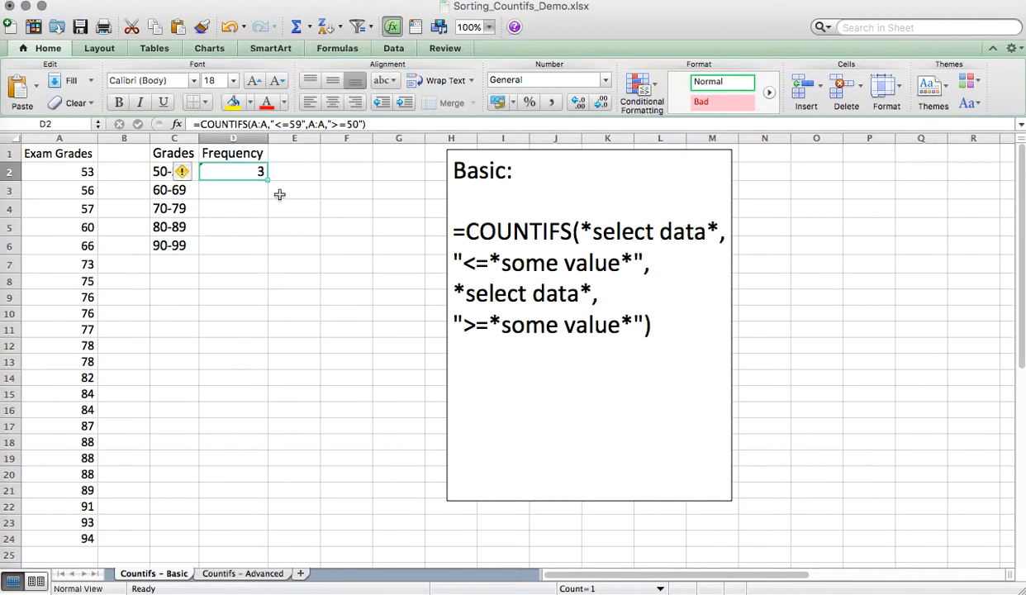
{"action": "key", "text": "cmd+c"}
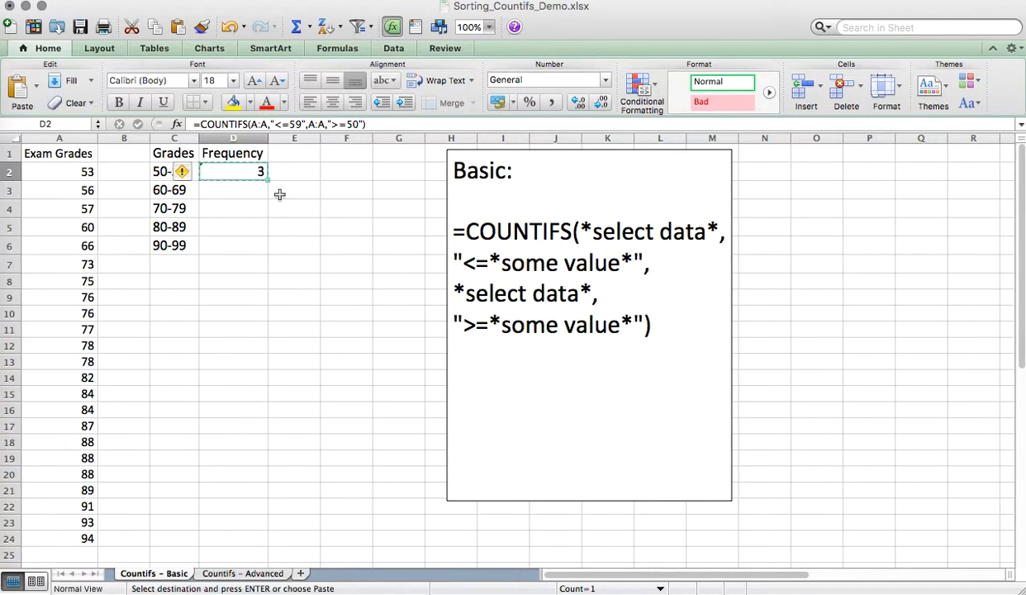
{"action": "left_click", "coordinate": [238, 191]}
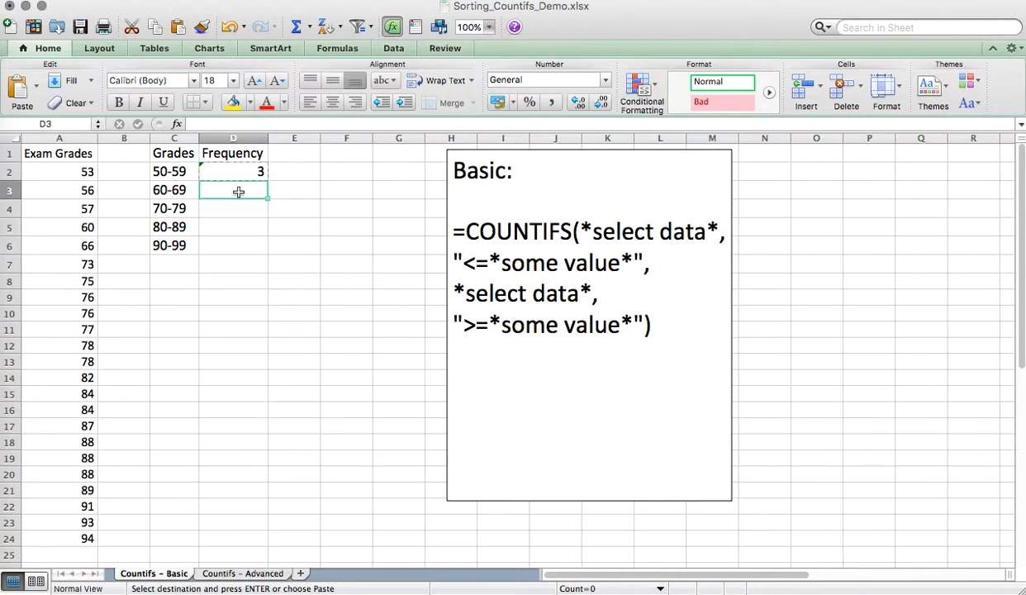
{"action": "key", "text": "super+v"}
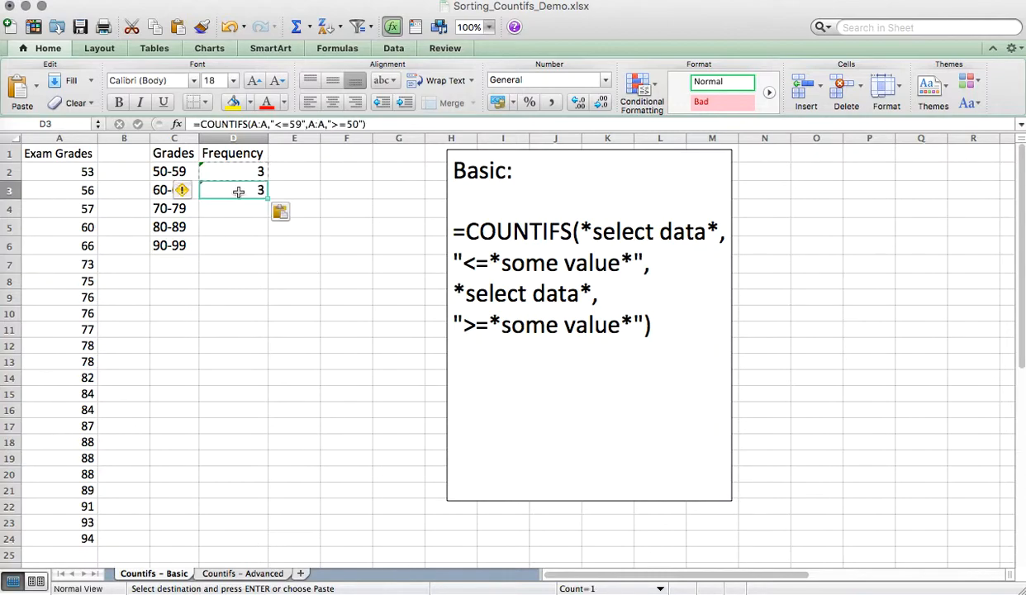
Step: Change the criteria of the D3 formula to "<=69" and ">=60"
{"action": "left_click", "coordinate": [299, 124]}
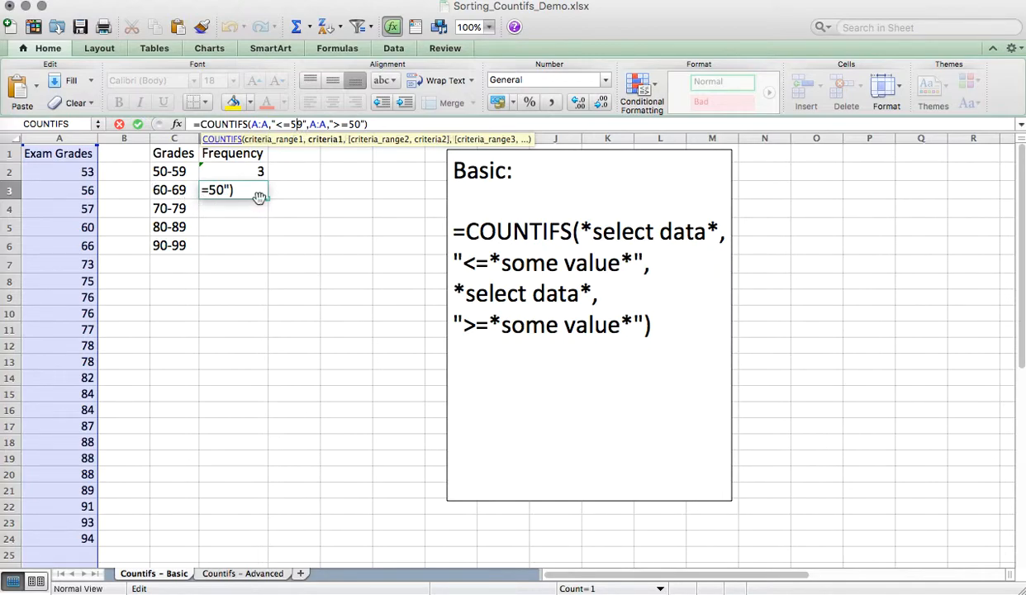
{"action": "key", "text": "BackSpace"}
{"action": "type", "text": "6"}
{"action": "left_click", "coordinate": [354, 124]}
{"action": "key", "text": "BackSpace"}
{"action": "type", "text": "6"}
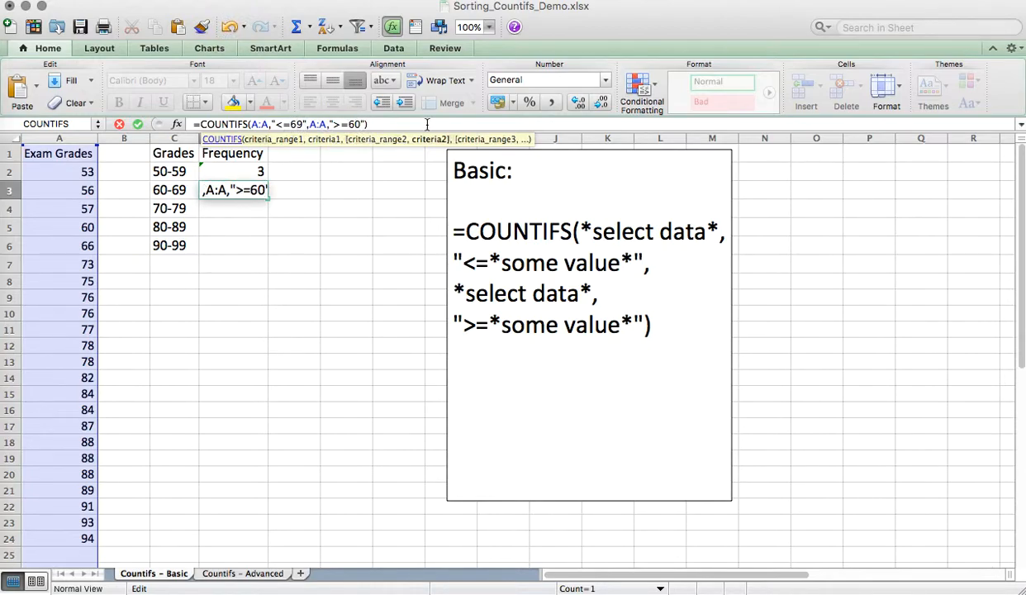
{"action": "key", "text": "Return"}
Step: Copy the D3 formula into D4, D5 and D6 for the three remaining grade ranges
{"action": "left_click", "coordinate": [248, 190]}
{"action": "key", "text": "cmd+c"}
{"action": "key", "text": "Down"}
{"action": "key", "text": "cmd+v"}
{"action": "key", "text": "Down"}
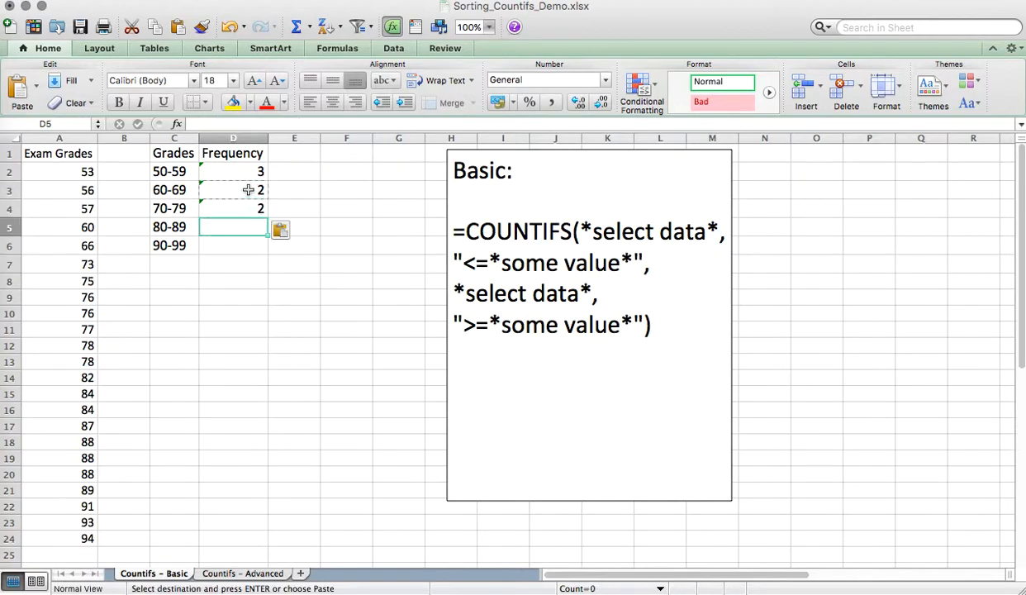
{"action": "key", "text": "cmd+v"}
{"action": "key", "text": "Down"}
{"action": "key", "text": "cmd+v"}
Step: Change the criteria of the D4 formula to "<=79" and ">=70" for the 70-79 range
{"action": "left_click", "coordinate": [252, 207]}
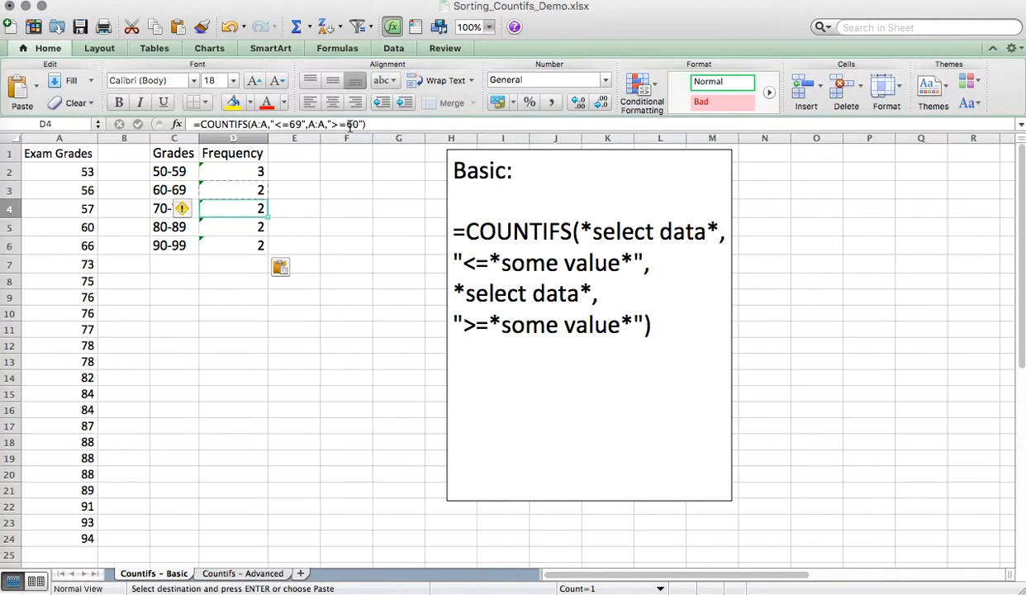
{"action": "left_click", "coordinate": [362, 124]}
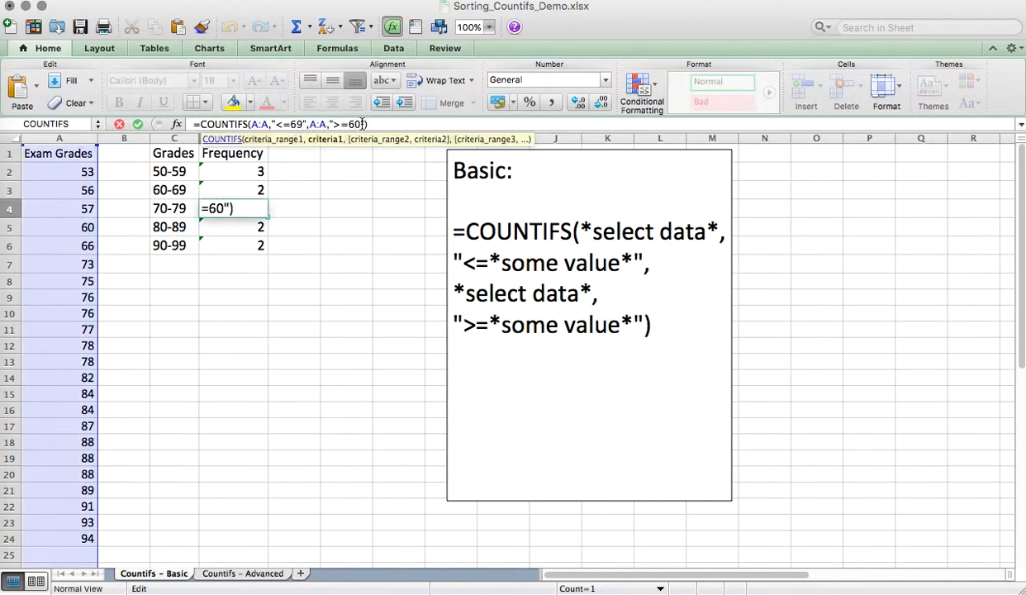
{"action": "type", "text": "7"}
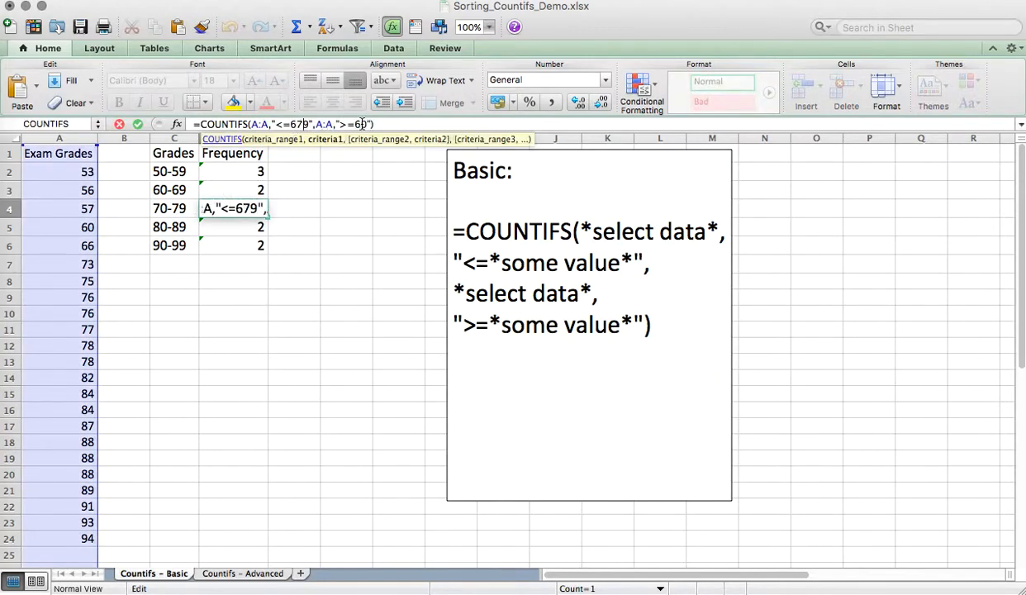
{"action": "key", "text": "BackSpace"}
{"action": "key", "text": "BackSpace"}
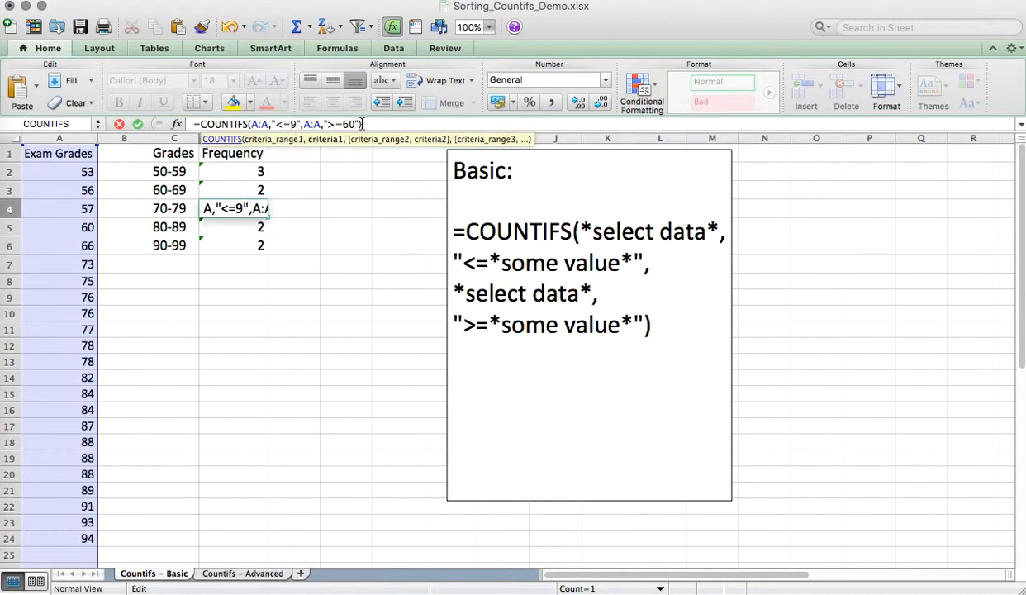
{"action": "type", "text": "7"}
{"action": "left_click", "coordinate": [352, 124]}
{"action": "key", "text": "BackSpace"}
{"action": "type", "text": "7"}
{"action": "key", "text": "Return"}
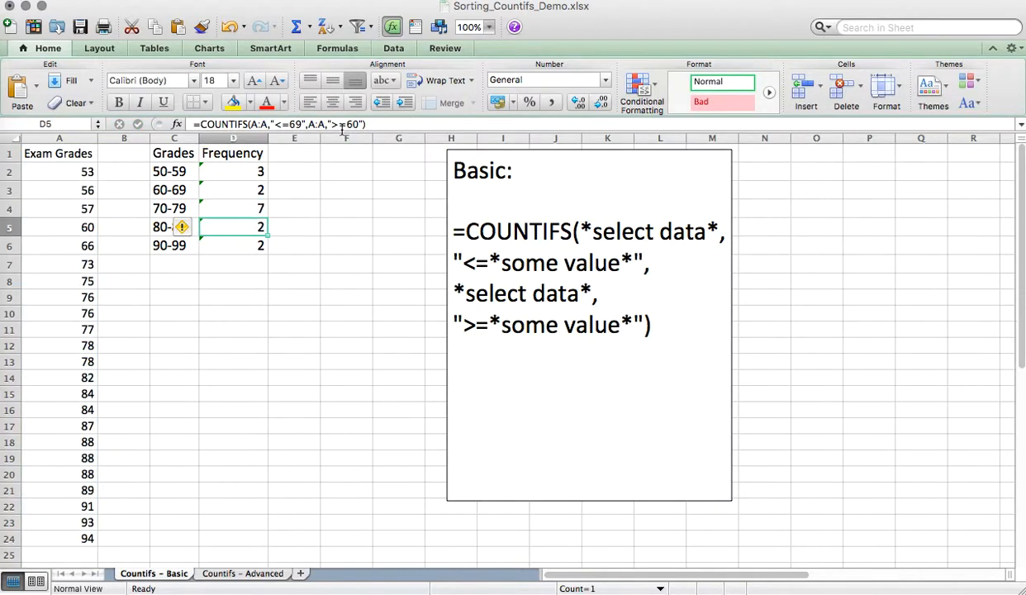
Step: Change the criteria of the D5 formula to "<=89" and ">=80" for the 80-89 range
{"action": "left_click", "coordinate": [309, 124]}
{"action": "left_click", "coordinate": [297, 124]}
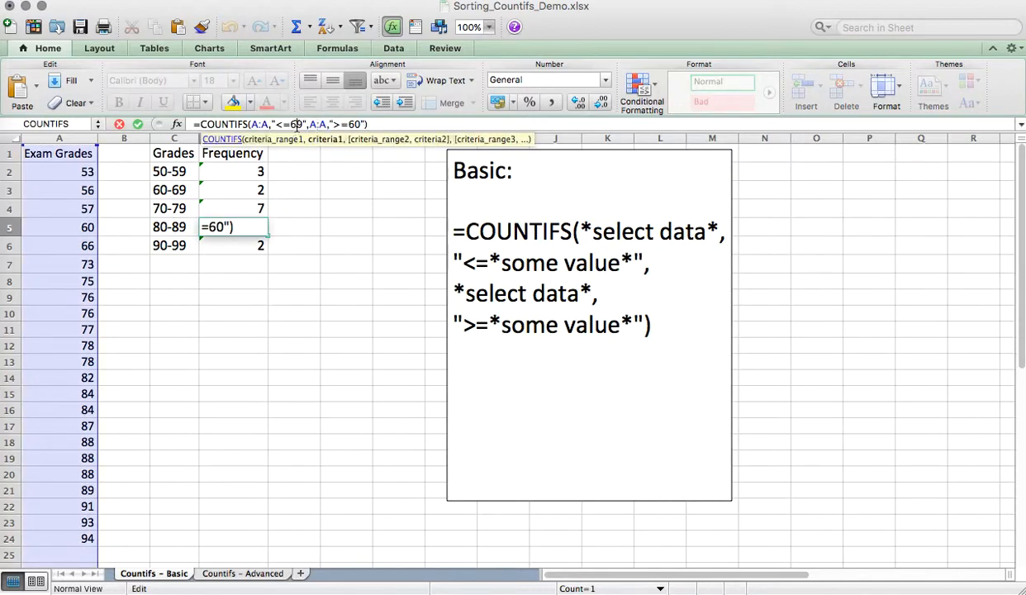
{"action": "key", "text": "BackSpace"}
{"action": "type", "text": "8"}
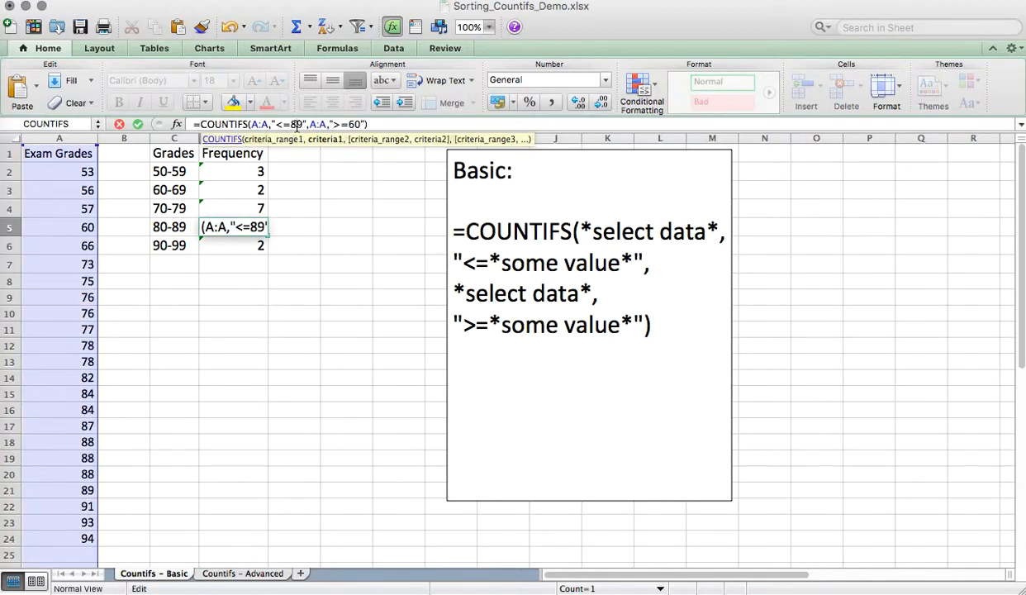
{"action": "left_click", "coordinate": [354, 123]}
{"action": "key", "text": "BackSpace"}
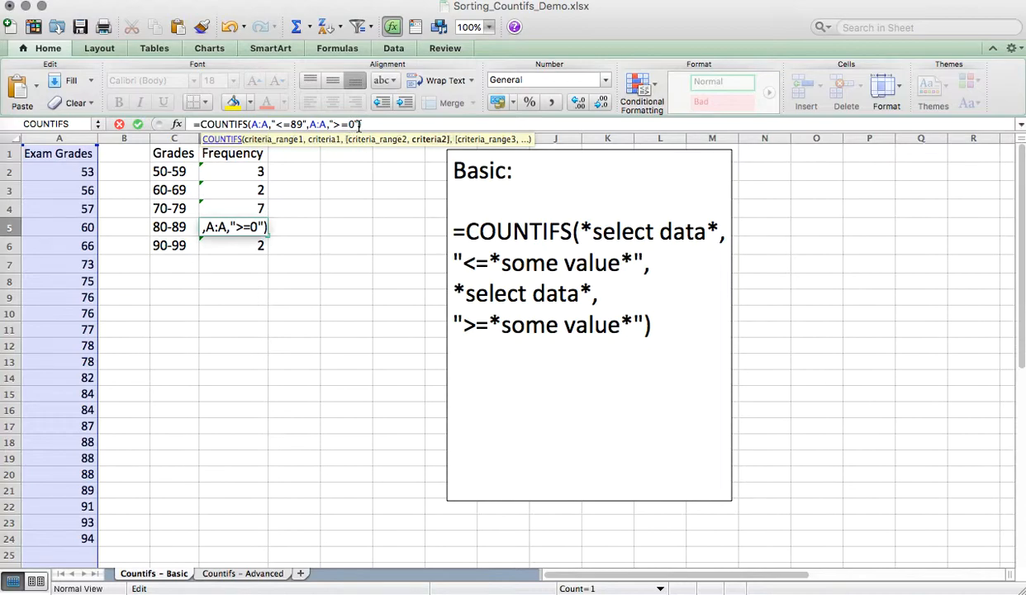
{"action": "type", "text": "8"}
{"action": "key", "text": "Return"}
Step: Change the criteria of the D6 formula to "<=99" and ">=90" for the 90-99 range
{"action": "left_click", "coordinate": [311, 124]}
{"action": "left_click", "coordinate": [294, 124]}
{"action": "key", "text": "BackSpace"}
{"action": "type", "text": "99\",A:A,\">=60\")"}
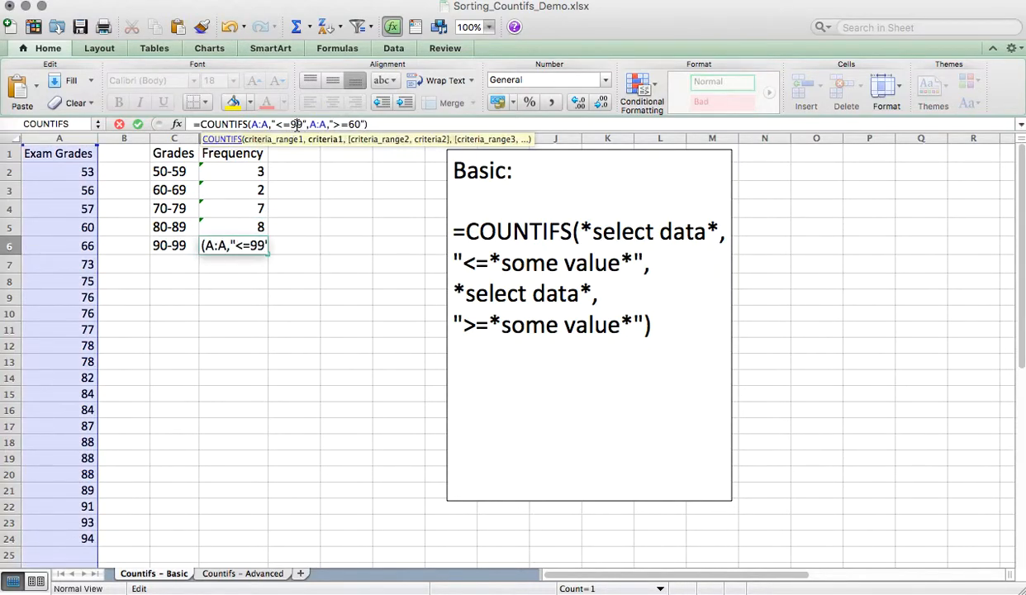
{"action": "left_click", "coordinate": [356, 124]}
{"action": "key", "text": "BackSpace"}
{"action": "type", "text": "9"}
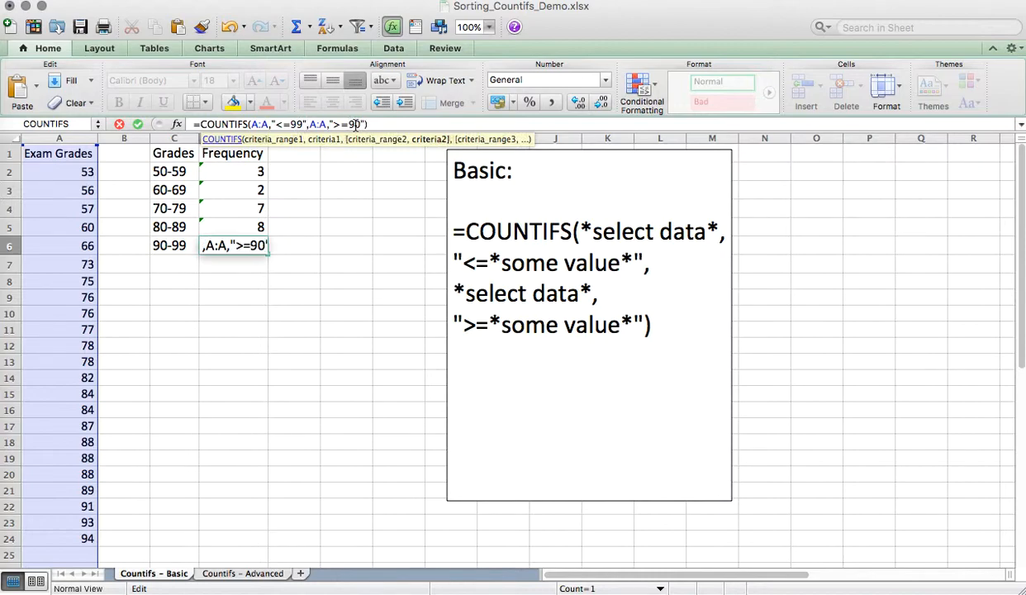
{"action": "key", "text": "Return"}
Step: Select the frequencies in D2 to D6, clear the selection, and set the status bar calculation to Sum
{"action": "left_click", "coordinate": [285, 191]}
{"action": "left_click_drag", "start_coordinate": [254, 170], "coordinate": [258, 251]}
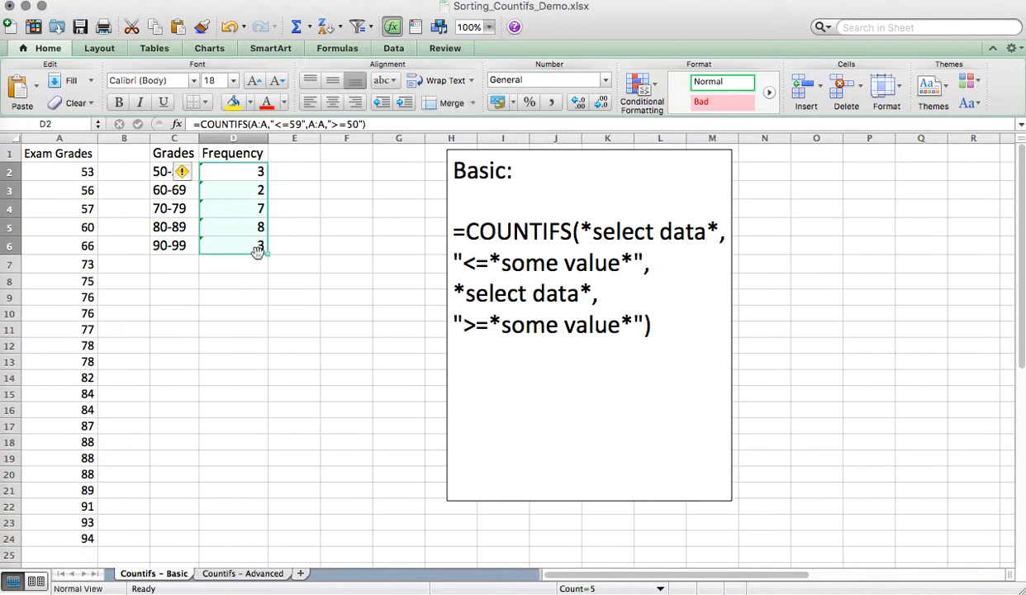
{"action": "left_click", "coordinate": [294, 297]}
{"action": "left_click", "coordinate": [659, 588]}
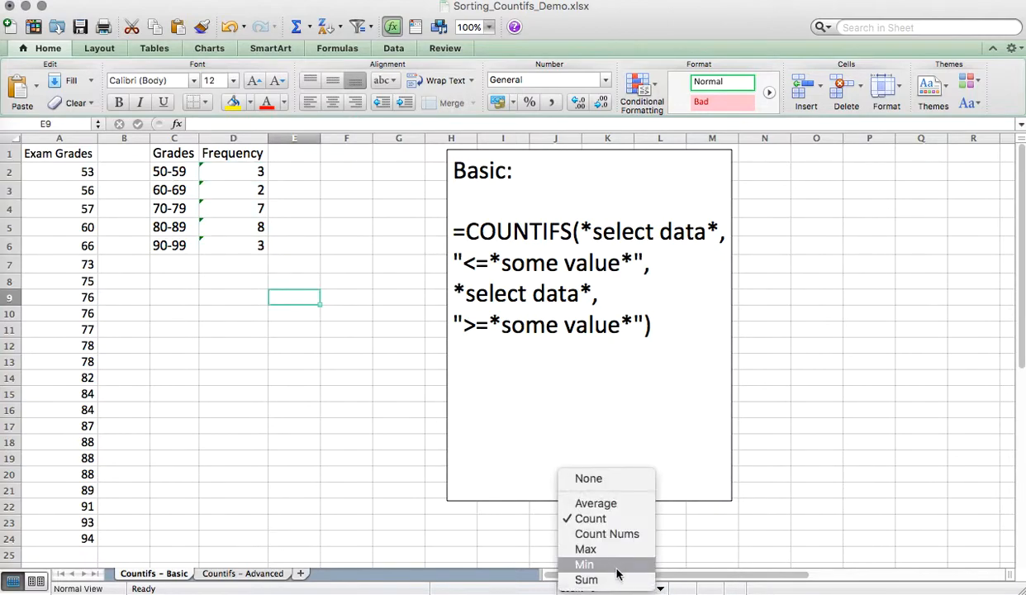
{"action": "left_click", "coordinate": [588, 580]}
{"action": "left_click", "coordinate": [293, 227]}
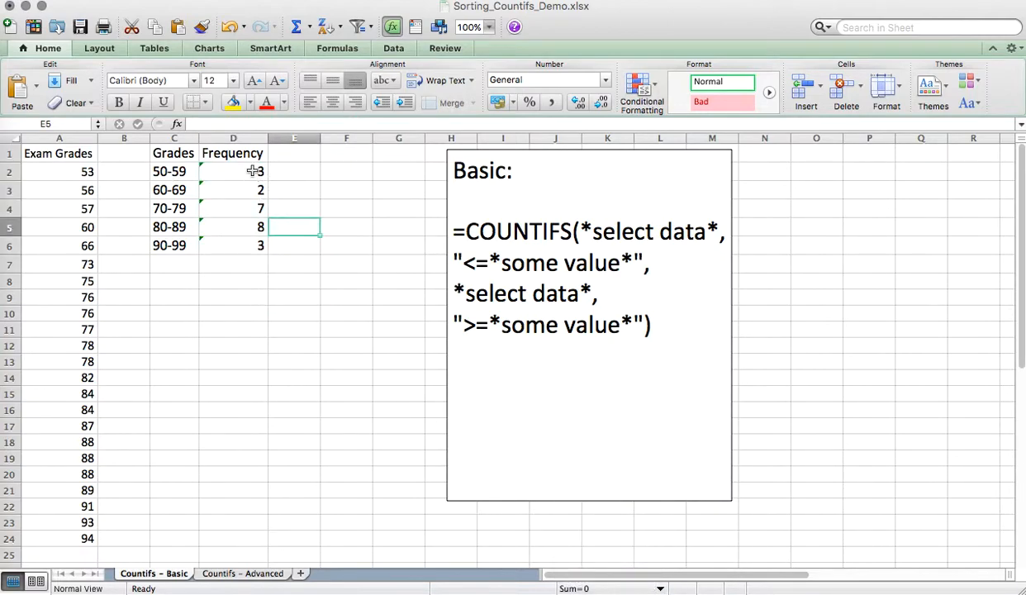
Step: Check the sum of the frequencies in D2 to D6 against the number of exam grades in A2 to A24
{"action": "left_click_drag", "start_coordinate": [254, 168], "coordinate": [256, 245]}
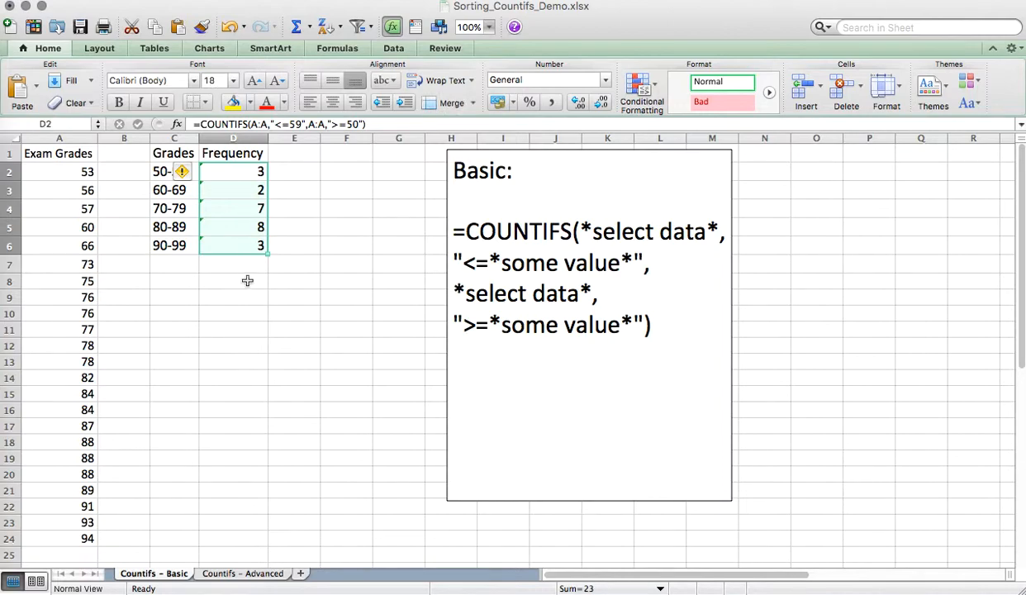
{"action": "left_click", "coordinate": [82, 538]}
{"action": "left_click_drag", "start_coordinate": [88, 538], "coordinate": [86, 170]}
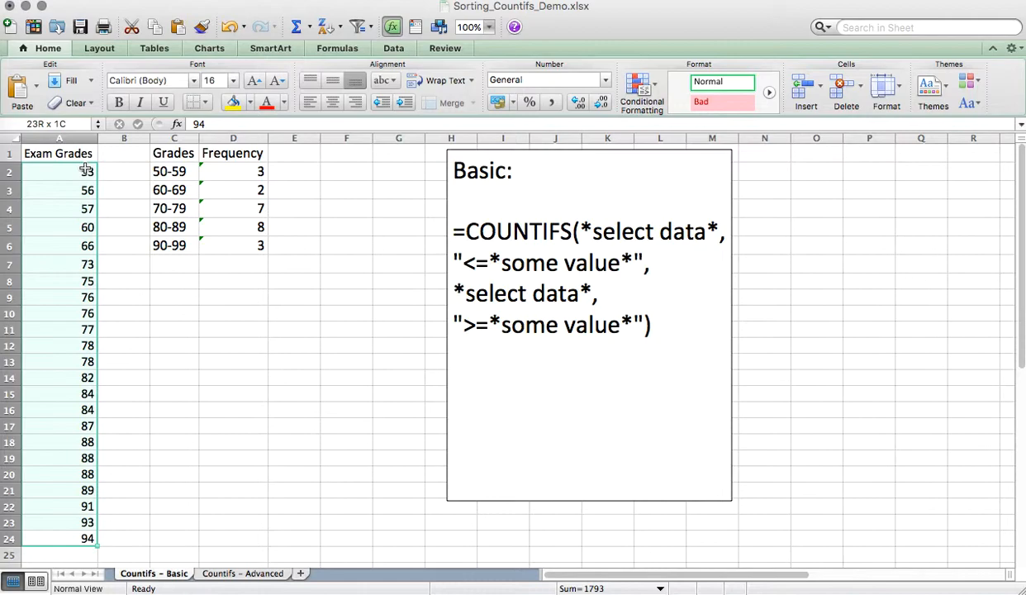
{"action": "left_click", "coordinate": [119, 202]}
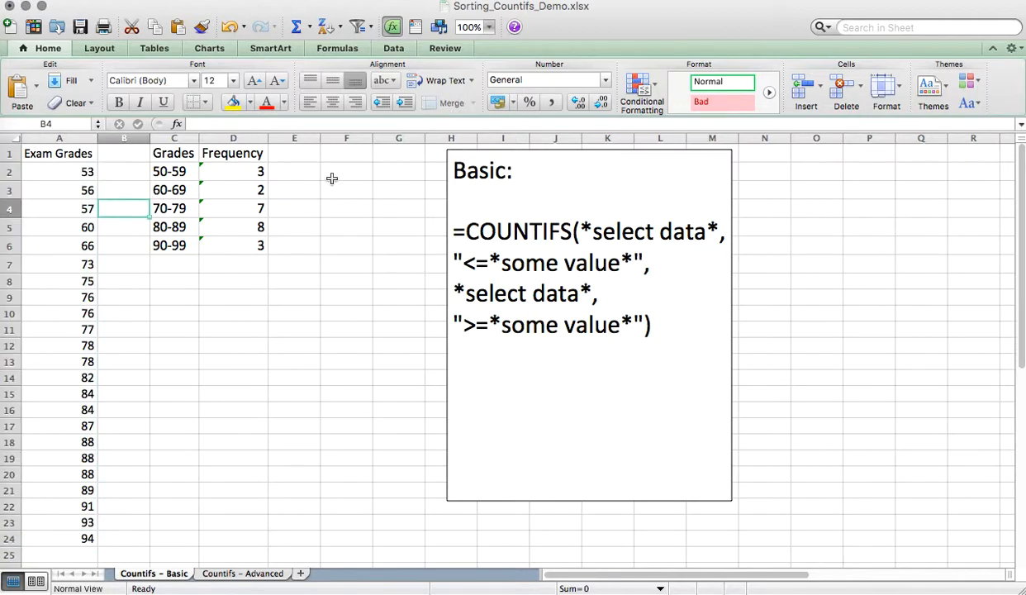
{"action": "left_click", "coordinate": [283, 171]}
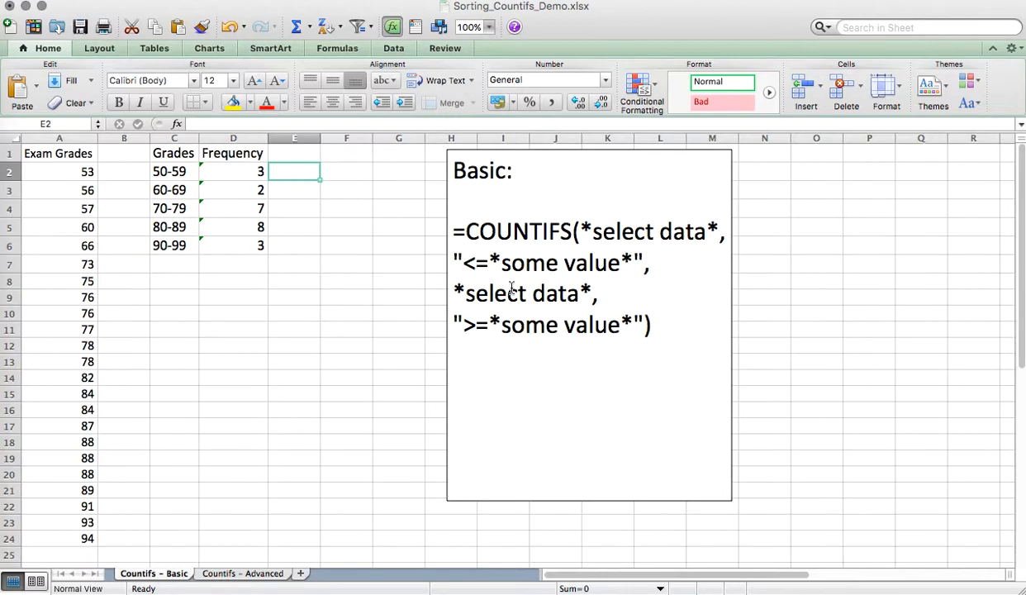
Step: On the Countifs - Advanced sheet, sort the Exam Grades column by values from smallest to largest
{"action": "left_click", "coordinate": [235, 576]}
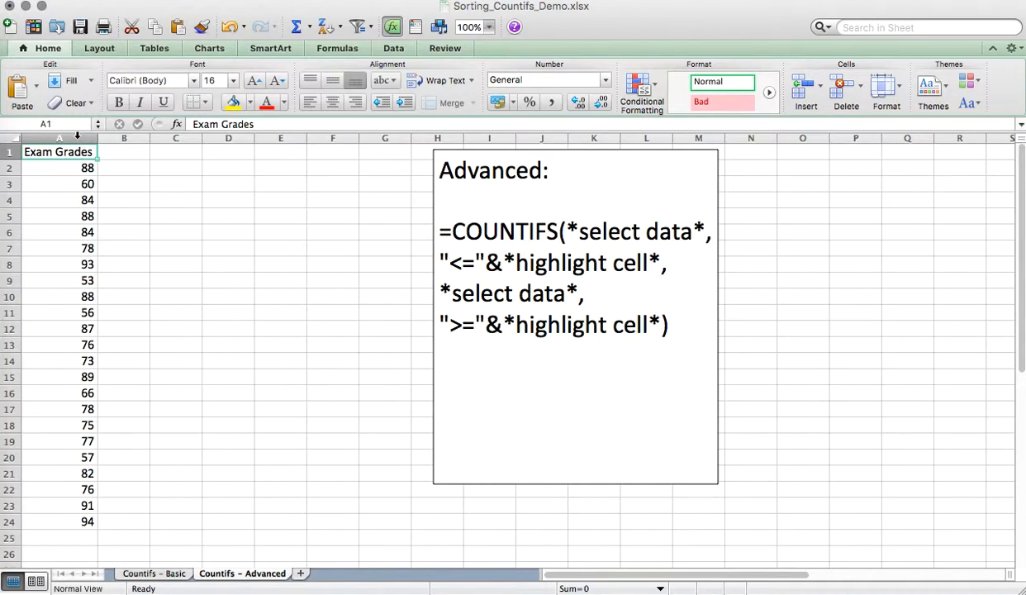
{"action": "left_click", "coordinate": [76, 134]}
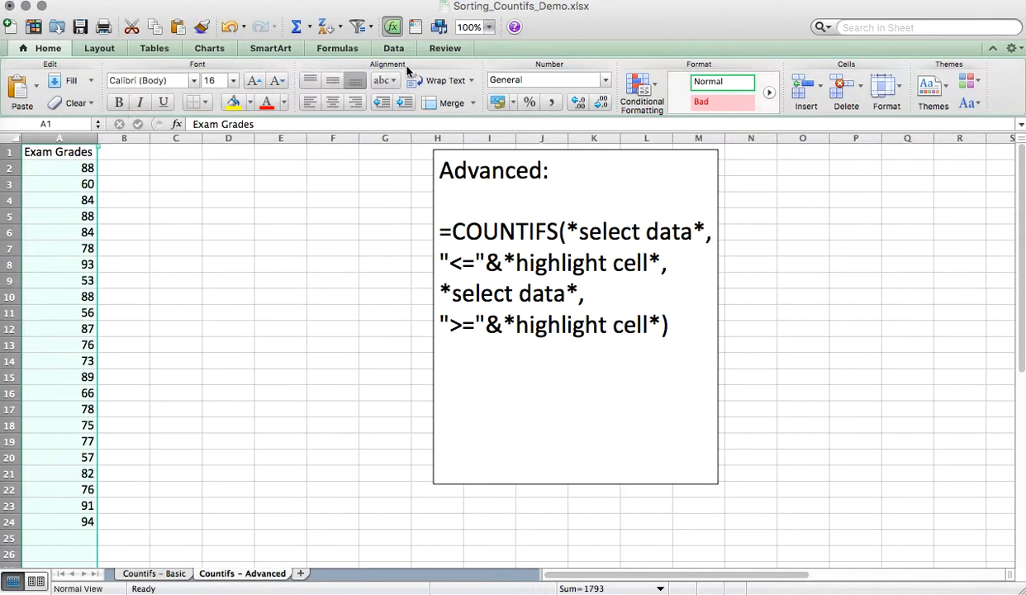
{"action": "left_click", "coordinate": [394, 48]}
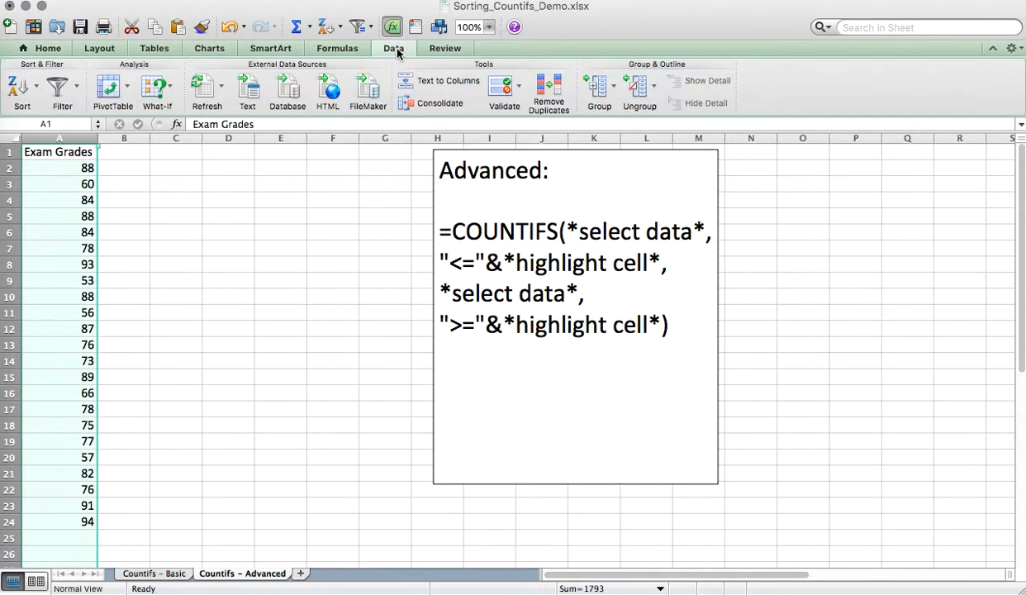
{"action": "left_click", "coordinate": [18, 93]}
{"action": "left_click", "coordinate": [58, 194]}
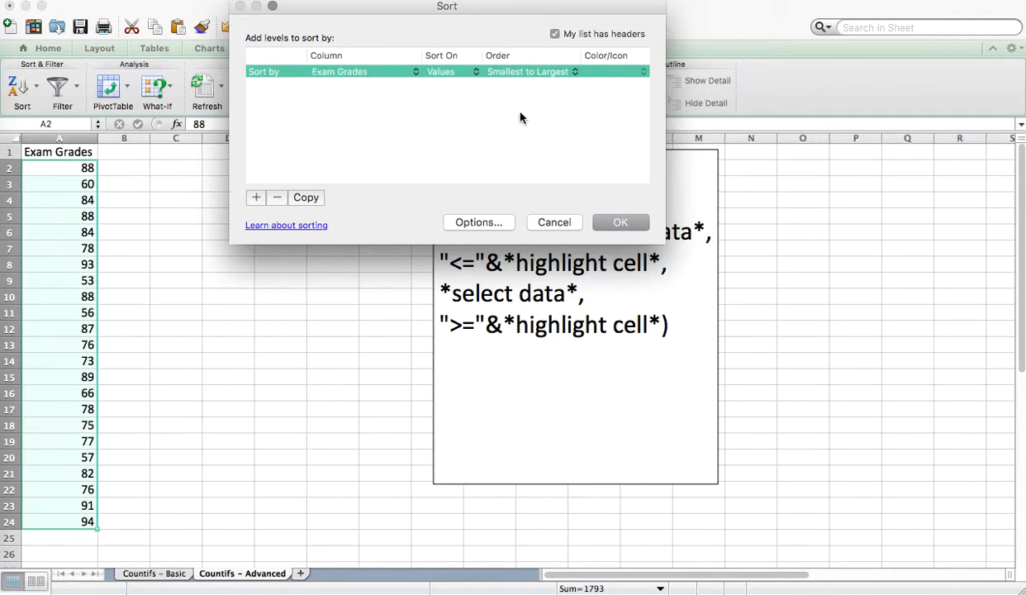
{"action": "left_click", "coordinate": [625, 222]}
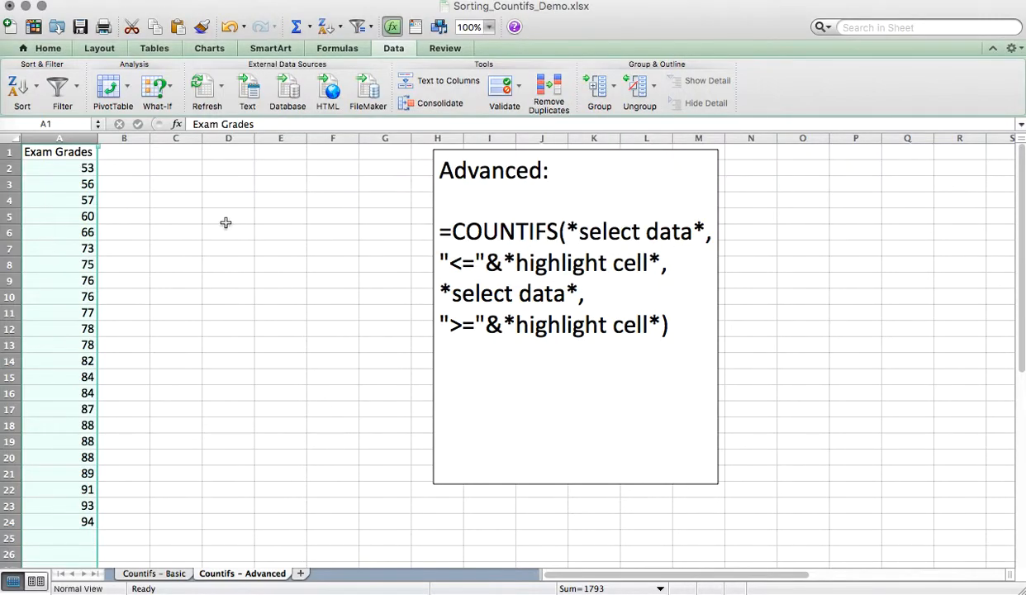
{"action": "left_click", "coordinate": [169, 242]}
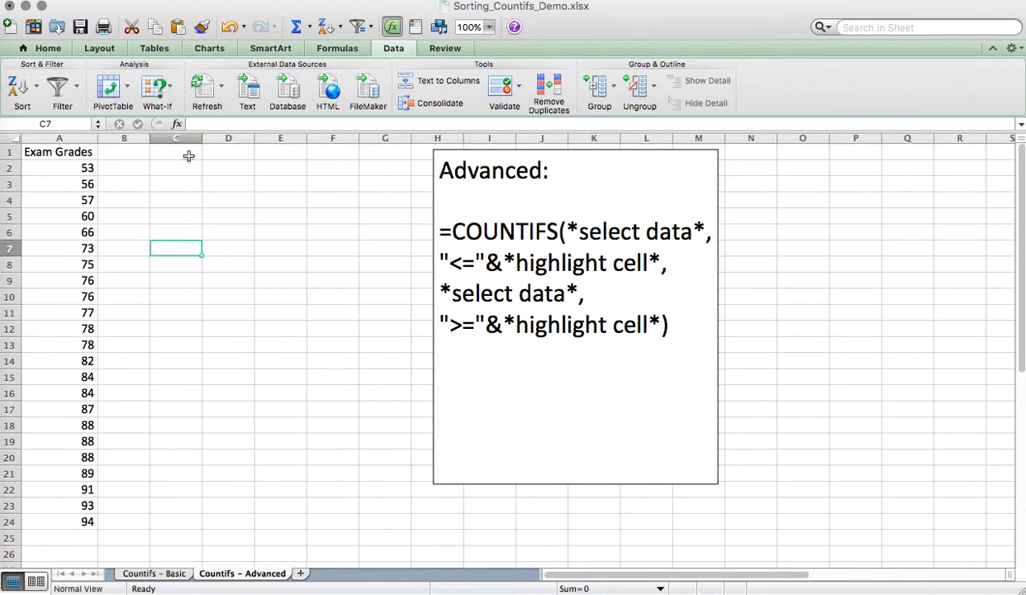
Step: Enter the headers Lower Bound, Upper Bound and Frequency in C1 to E1 of the Countifs - Advanced sheet
{"action": "left_click", "coordinate": [149, 576]}
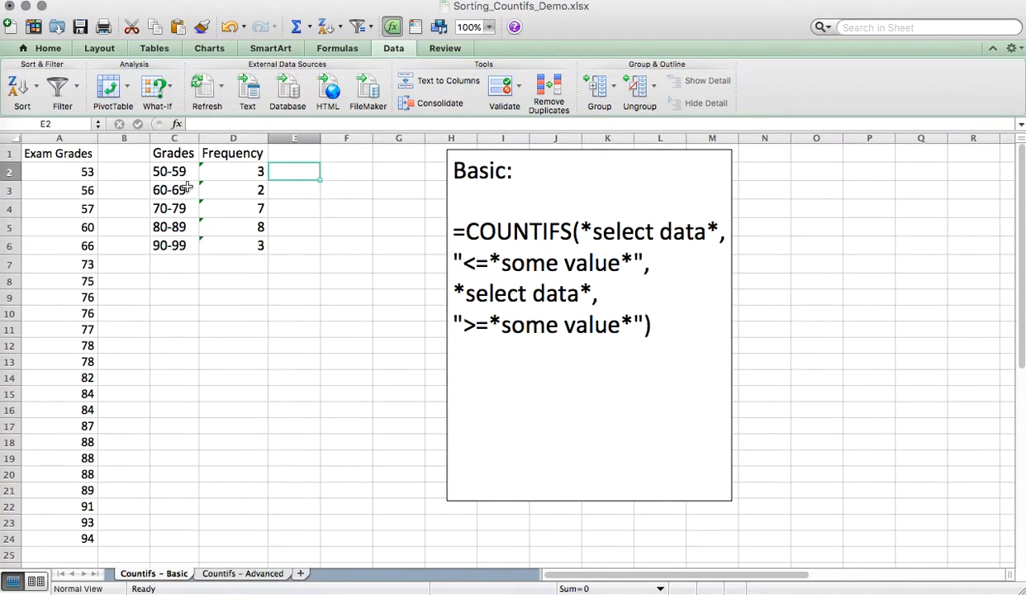
{"action": "left_click", "coordinate": [247, 576]}
{"action": "left_click", "coordinate": [176, 146]}
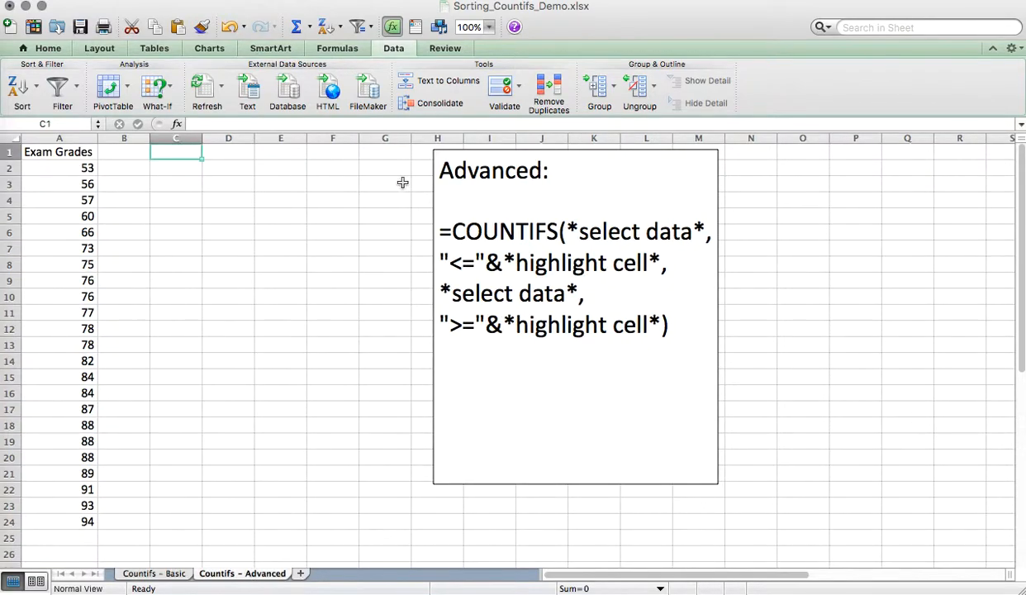
{"action": "type", "text": "Lower"}
{"action": "type", "text": "ound"}
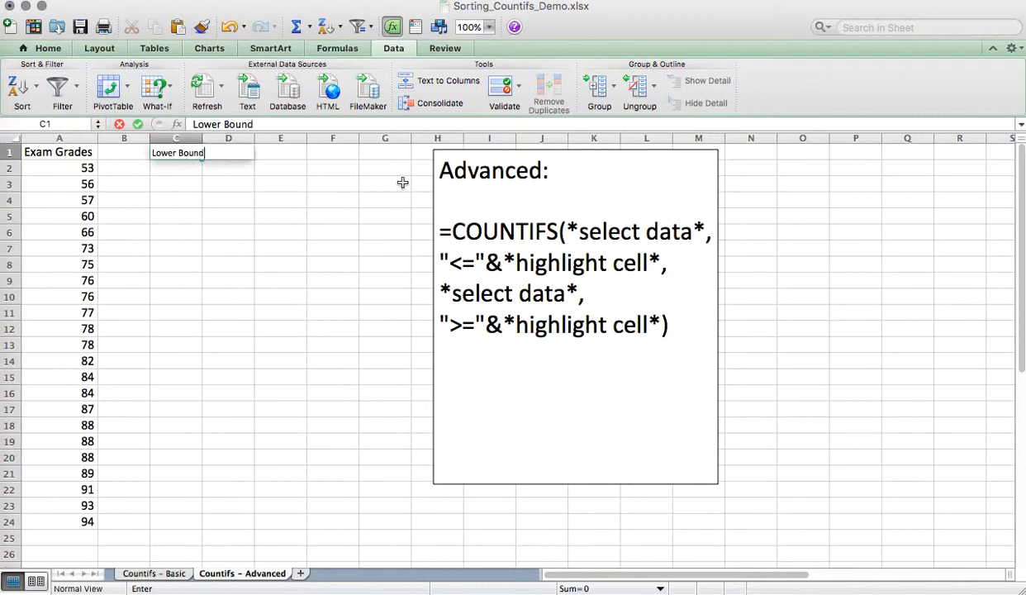
{"action": "key", "text": "Tab"}
{"action": "type", "text": "Upper Bound"}
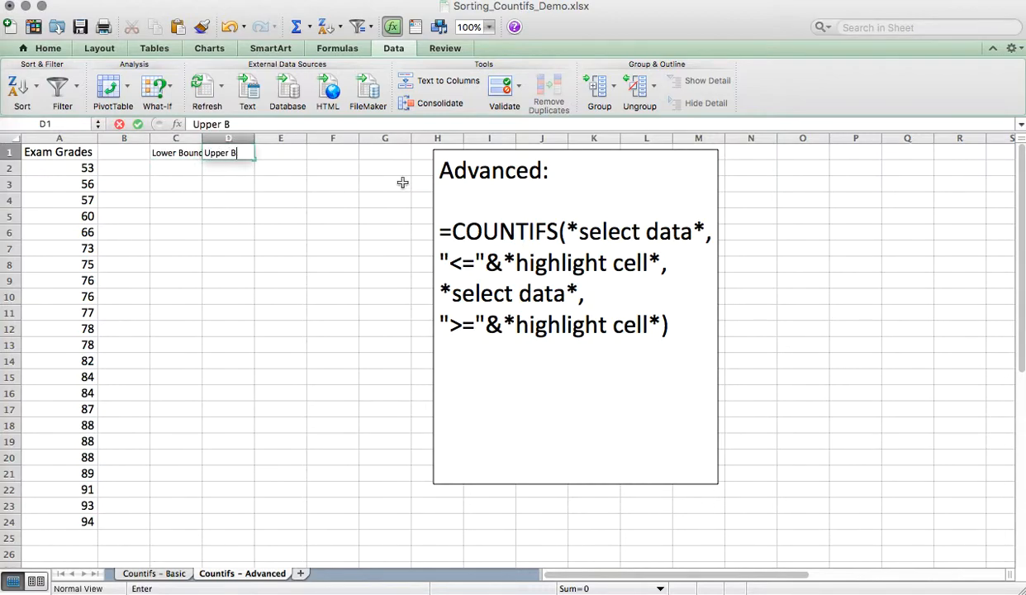
{"action": "key", "text": "Tab"}
{"action": "type", "text": "Frequency"}
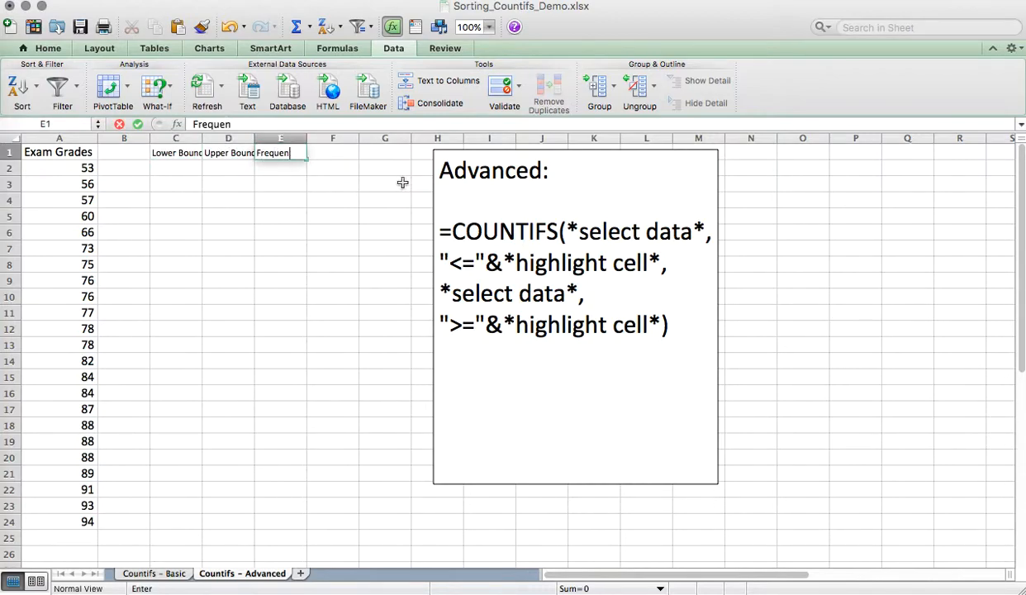
{"action": "key", "text": "Return"}
Step: Increase the font size of columns C to E to 16 and autofit their widths to the headers
{"action": "left_click_drag", "start_coordinate": [180, 142], "coordinate": [282, 140]}
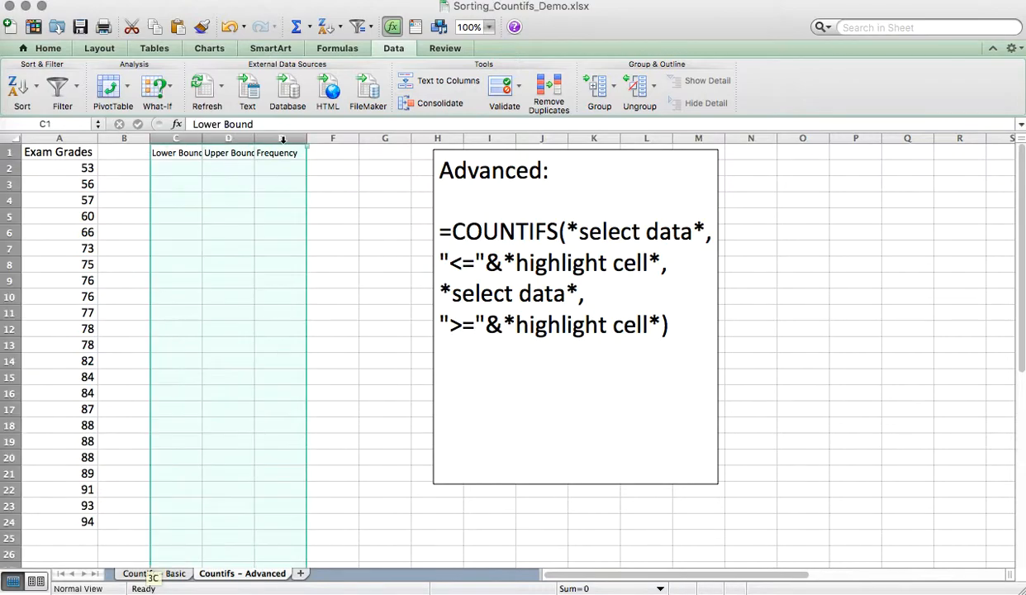
{"action": "left_click", "coordinate": [70, 49]}
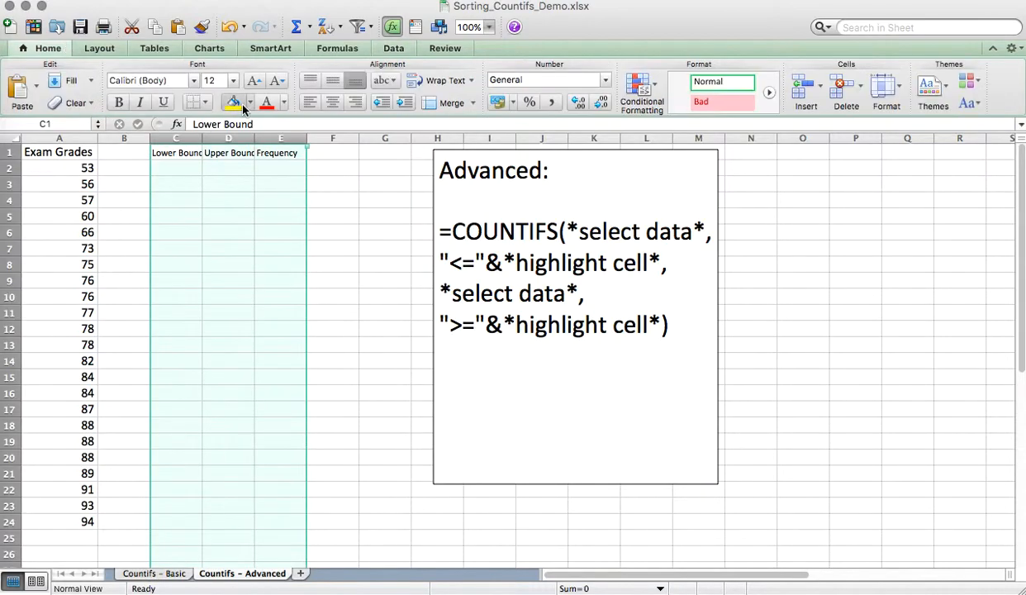
{"action": "left_click", "coordinate": [253, 81]}
{"action": "left_click", "coordinate": [252, 81]}
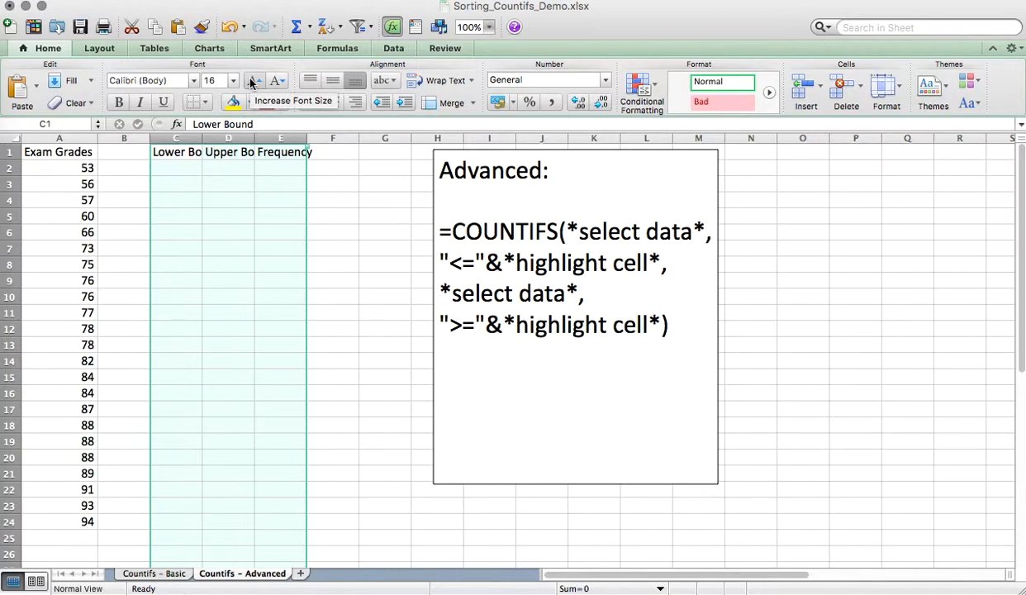
{"action": "left_click", "coordinate": [309, 151]}
{"action": "left_click_drag", "start_coordinate": [281, 138], "coordinate": [190, 139]}
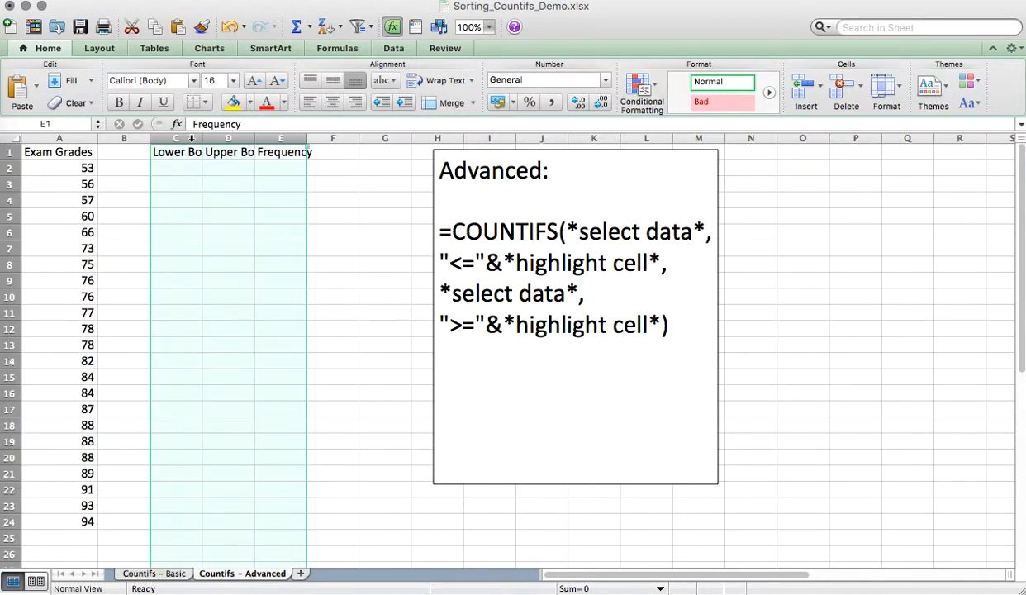
{"action": "double_click", "coordinate": [203, 138]}
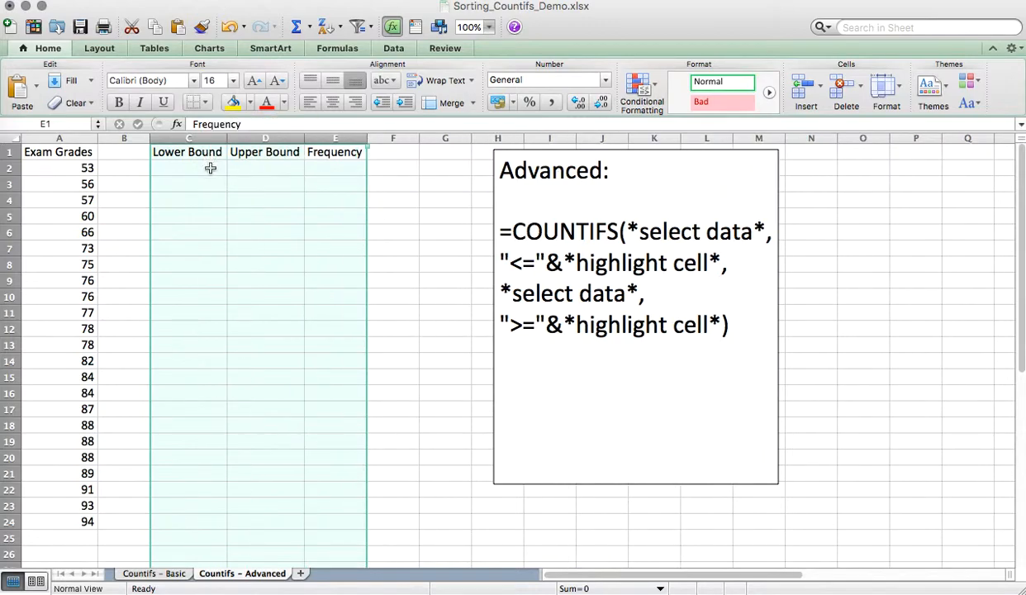
Step: Enter the lower and upper bounds 50 and 59 in row 2 and 60 and 69 in row 3
{"action": "left_click", "coordinate": [210, 168]}
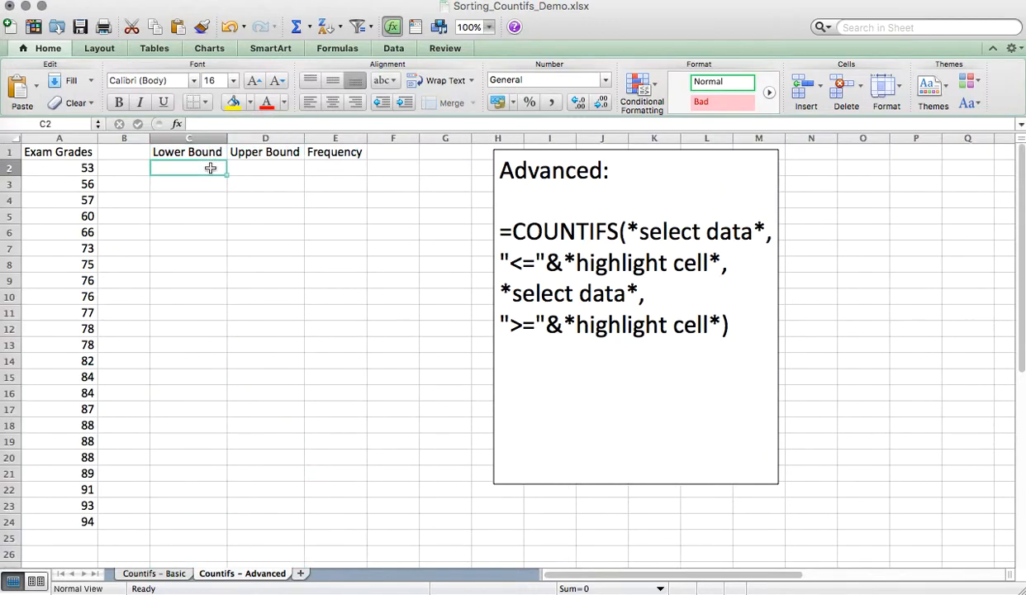
{"action": "left_click", "coordinate": [178, 576]}
{"action": "left_click", "coordinate": [214, 573]}
{"action": "type", "text": "50"}
{"action": "key", "text": "Tab"}
{"action": "type", "text": "59"}
{"action": "key", "text": "Return"}
{"action": "type", "text": "60"}
{"action": "key", "text": "Tab"}
{"action": "type", "text": "69"}
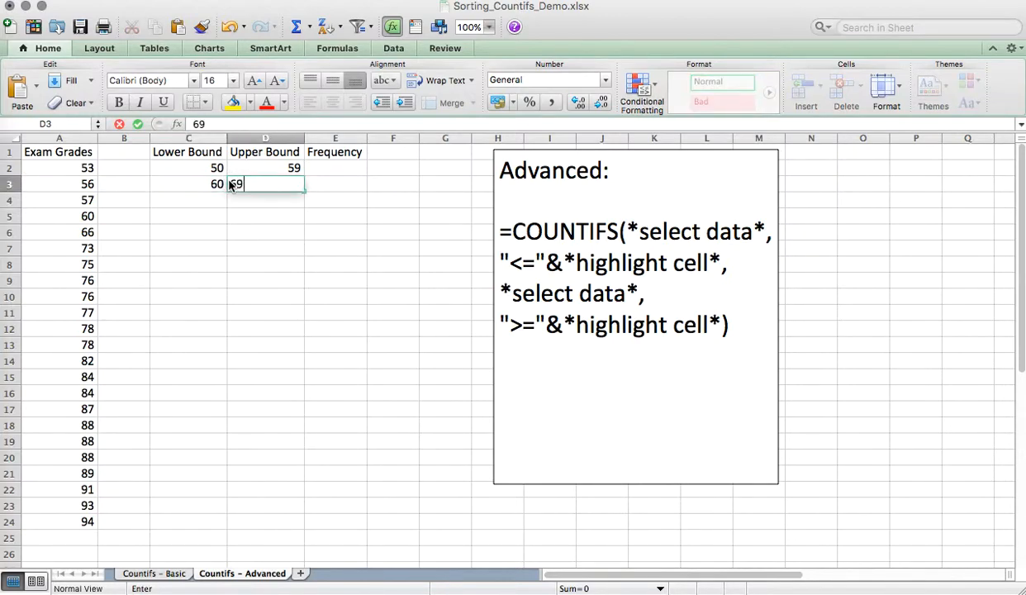
{"action": "key", "text": "Return"}
Step: Enter the lower and upper bounds 70 and 79, 80 and 89, and 90 and 99 in rows 4 to 6
{"action": "key", "text": "Left"}
{"action": "type", "text": "70"}
{"action": "key", "text": "Tab"}
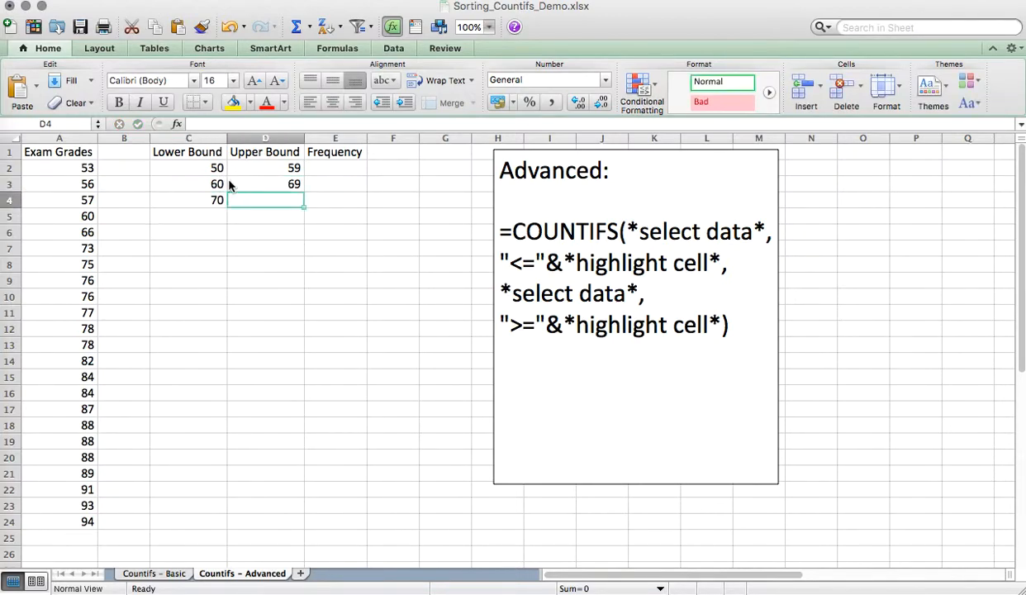
{"action": "type", "text": "79"}
{"action": "key", "text": "Return"}
{"action": "key", "text": "Left"}
{"action": "type", "text": "80"}
{"action": "key", "text": "Tab"}
{"action": "type", "text": "89"}
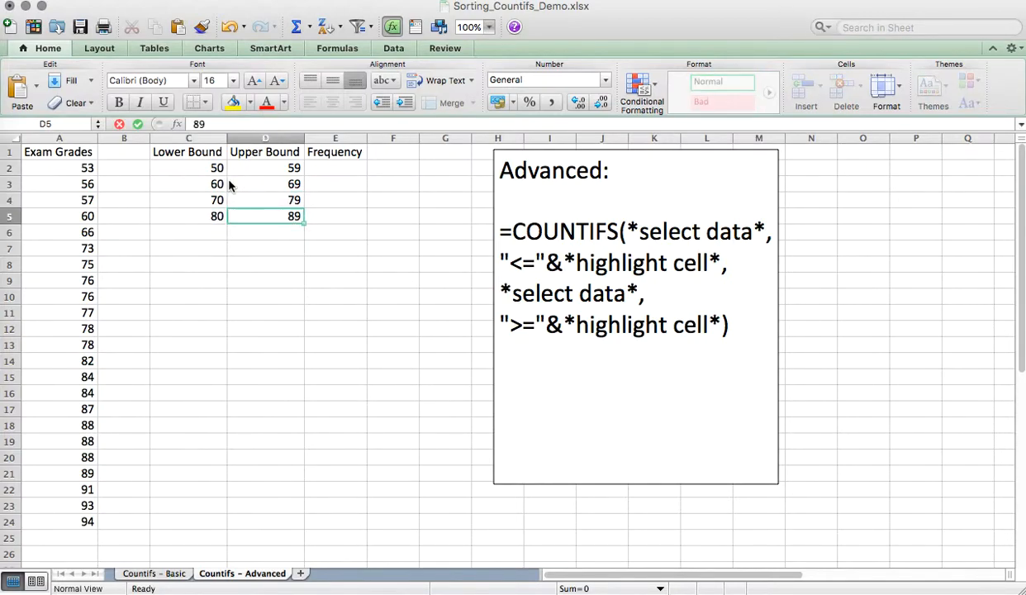
{"action": "key", "text": "Return"}
{"action": "key", "text": "Left"}
{"action": "type", "text": "90"}
{"action": "key", "text": "Tab"}
{"action": "type", "text": "99"}
{"action": "key", "text": "Return"}
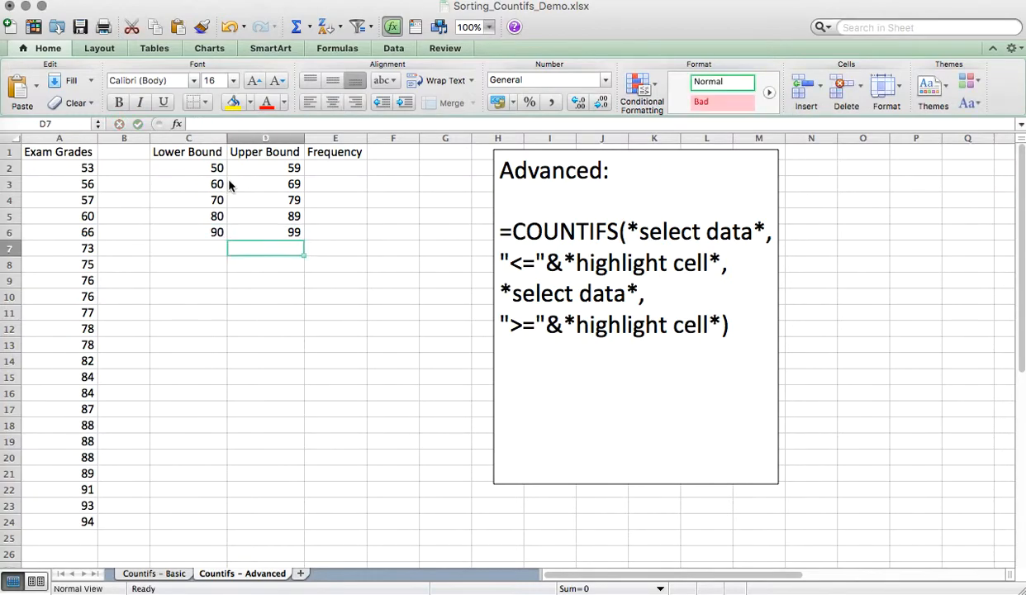
Step: Review the COUNTIFS formulas in D2 and D3 of the Countifs - Basic sheet, and return to the Countifs - Advanced sheet
{"action": "left_click", "coordinate": [329, 171]}
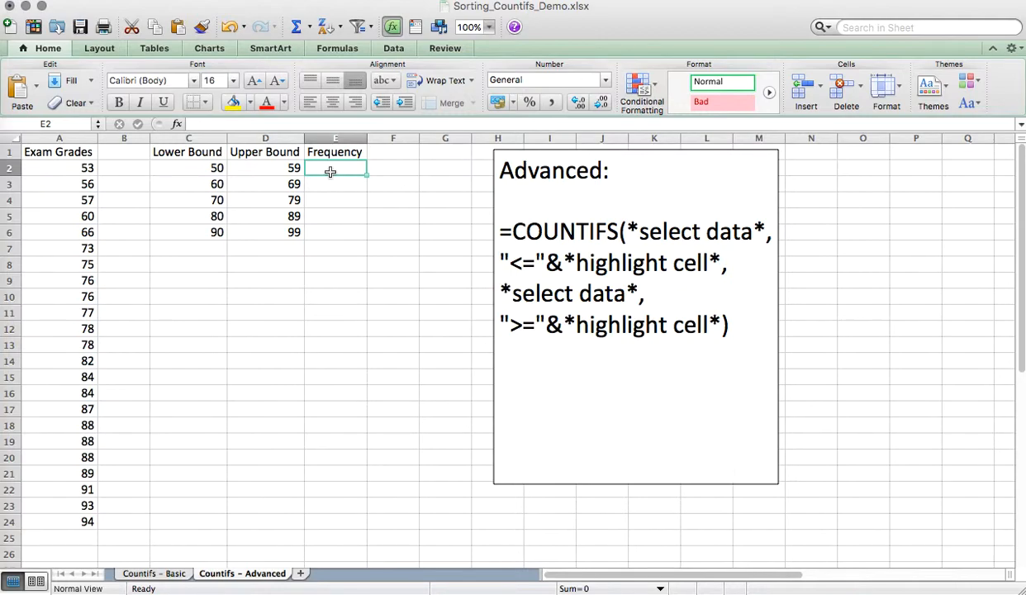
{"action": "left_click", "coordinate": [169, 575]}
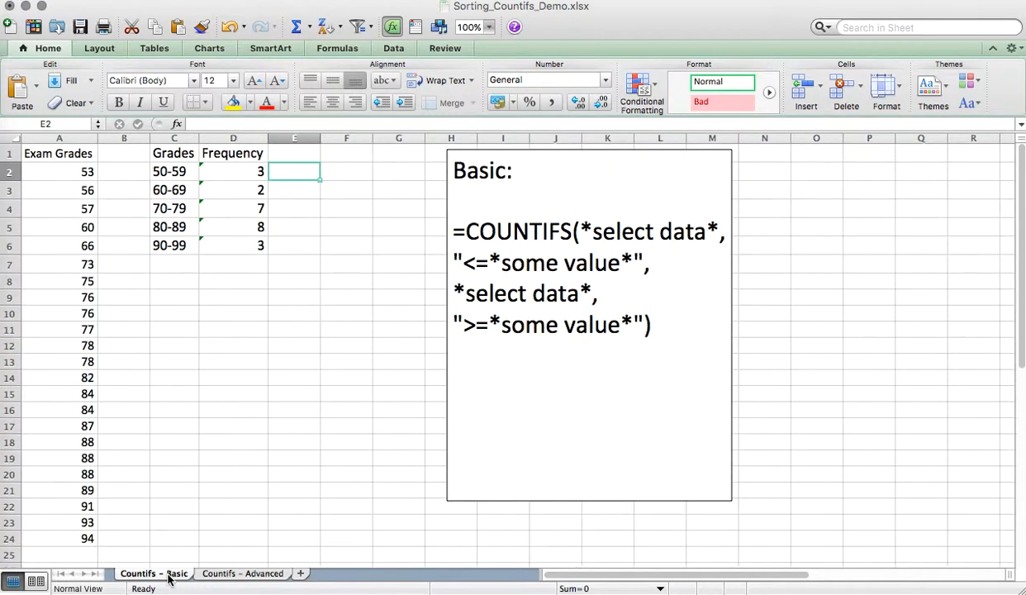
{"action": "left_click", "coordinate": [244, 172]}
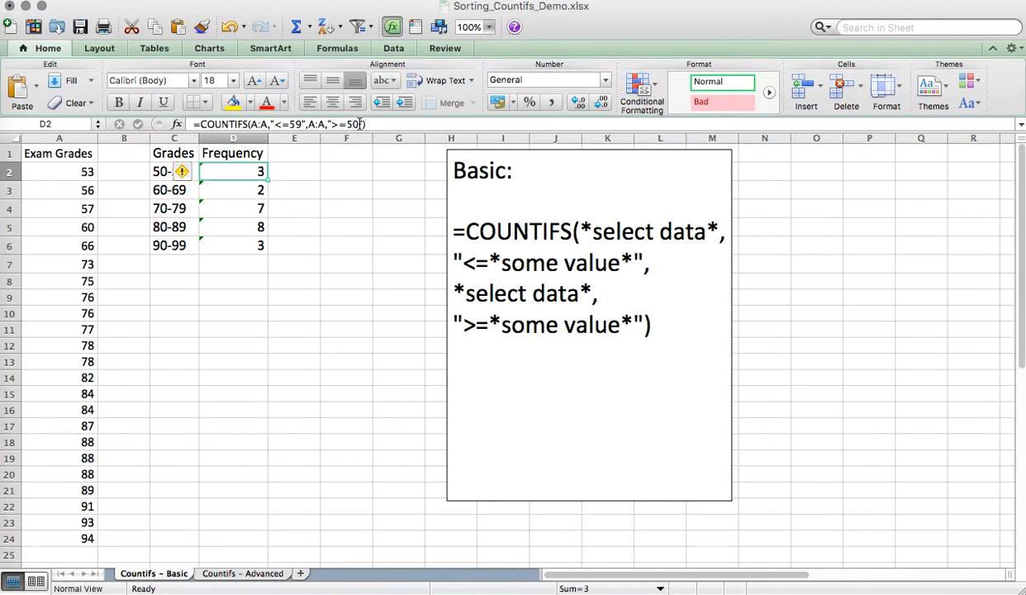
{"action": "key", "text": "Down"}
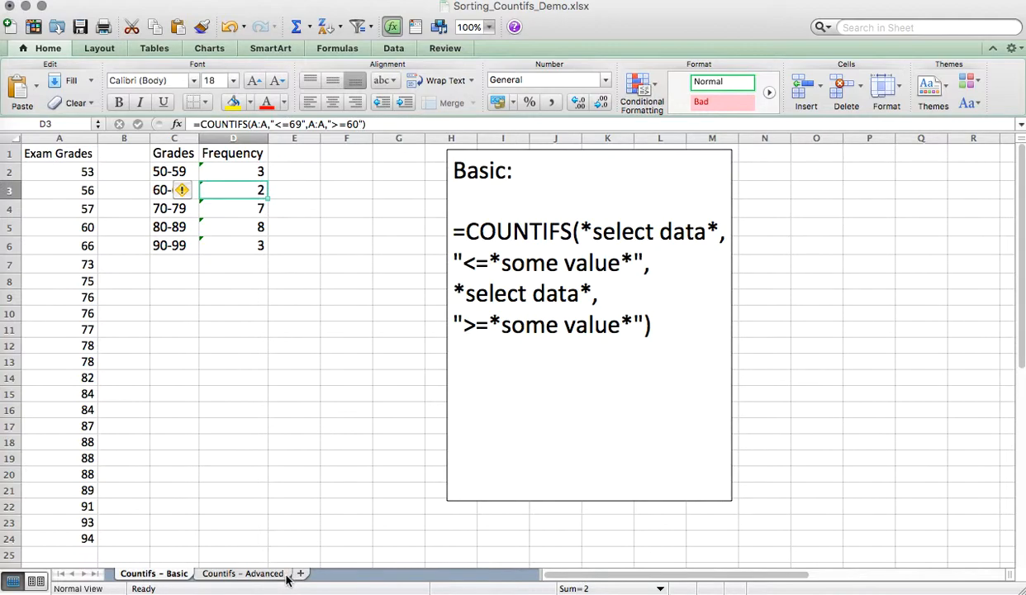
{"action": "left_click", "coordinate": [248, 574]}
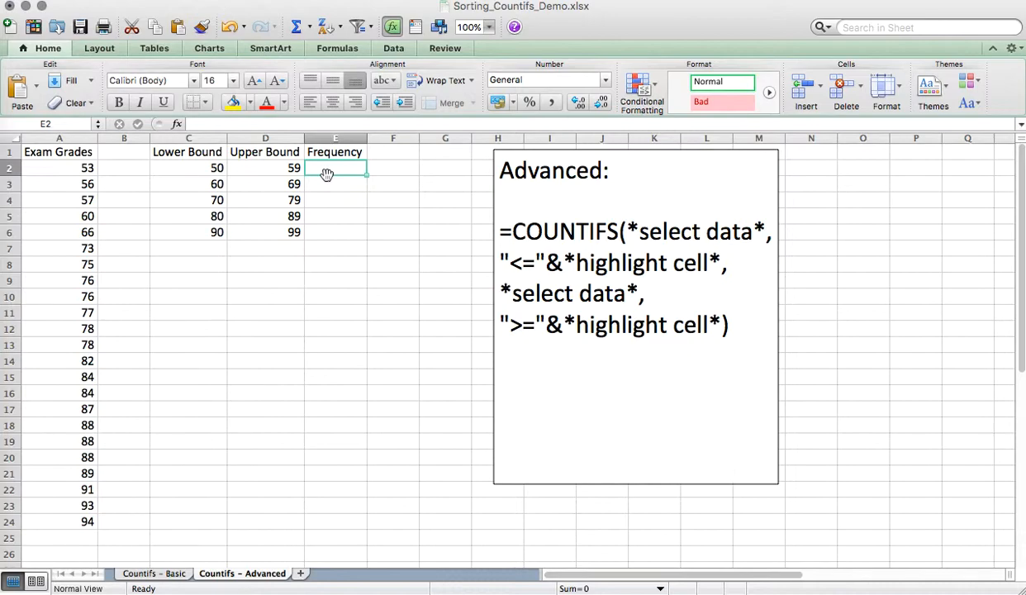
Step: Begin a COUNTIFS formula in E2 that tests column A against the criterion "<="&D2
{"action": "type", "text": "=coun"}
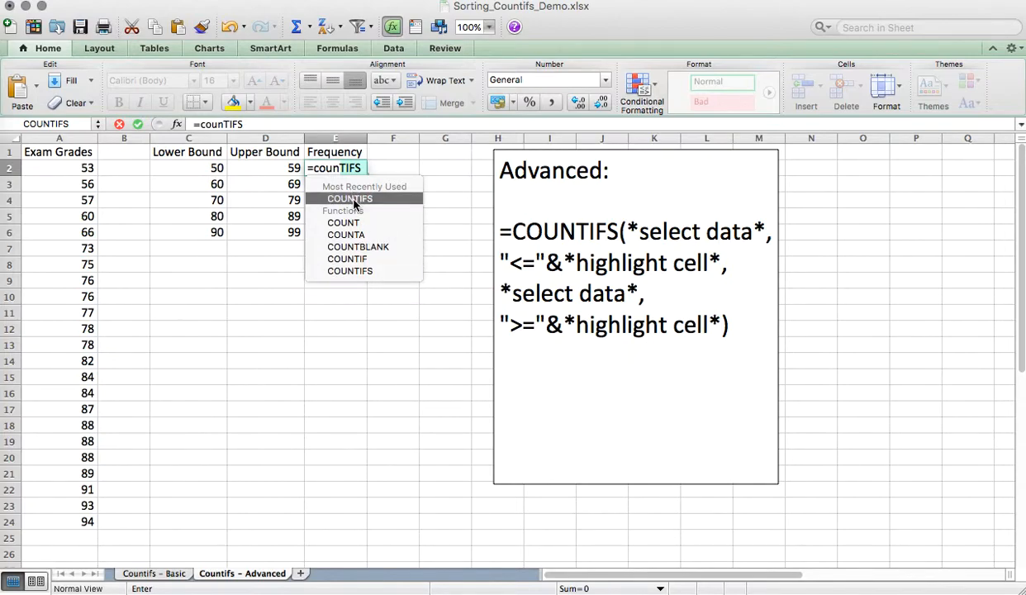
{"action": "double_click", "coordinate": [350, 271]}
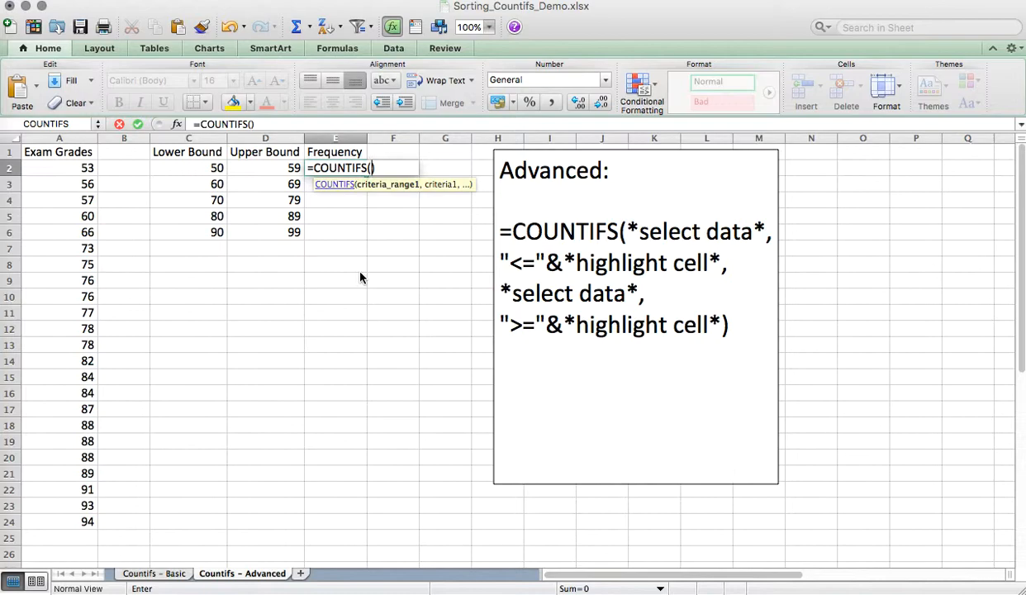
{"action": "left_click", "coordinate": [57, 137]}
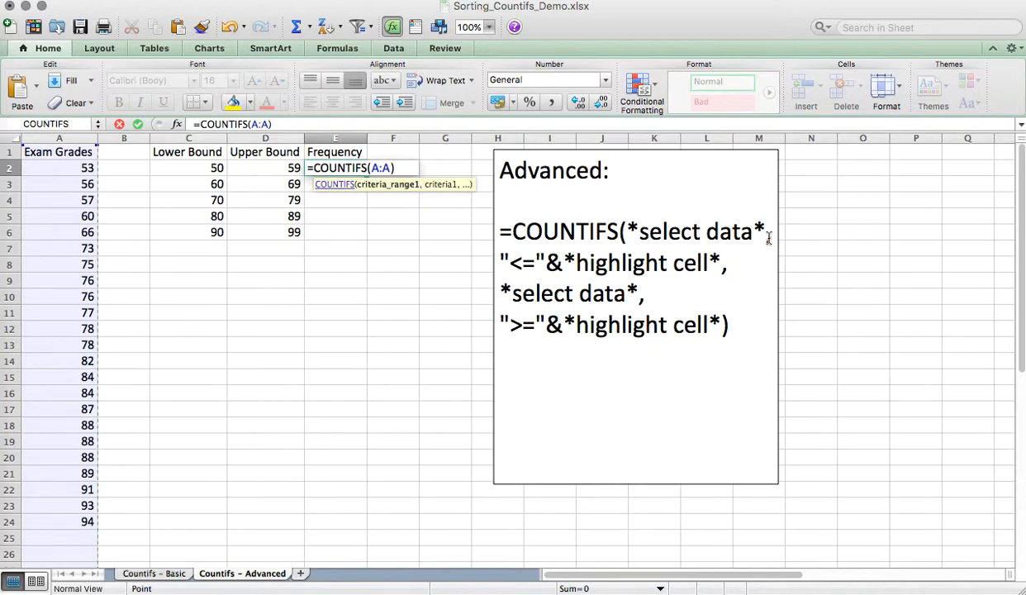
{"action": "type", "text": ","}
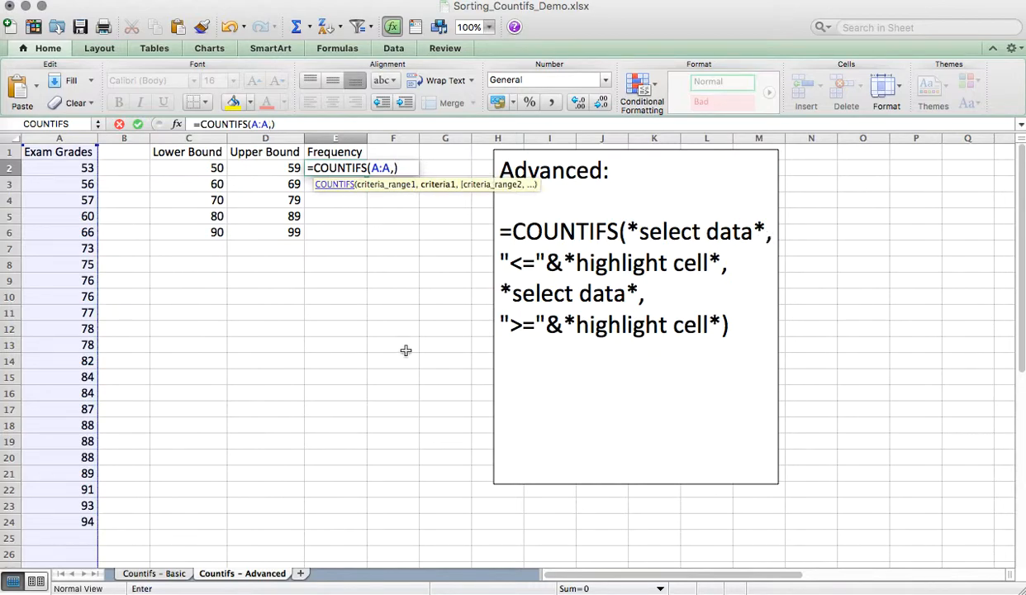
{"action": "type", "text": "\"<="}
{"action": "type", "text": "\""}
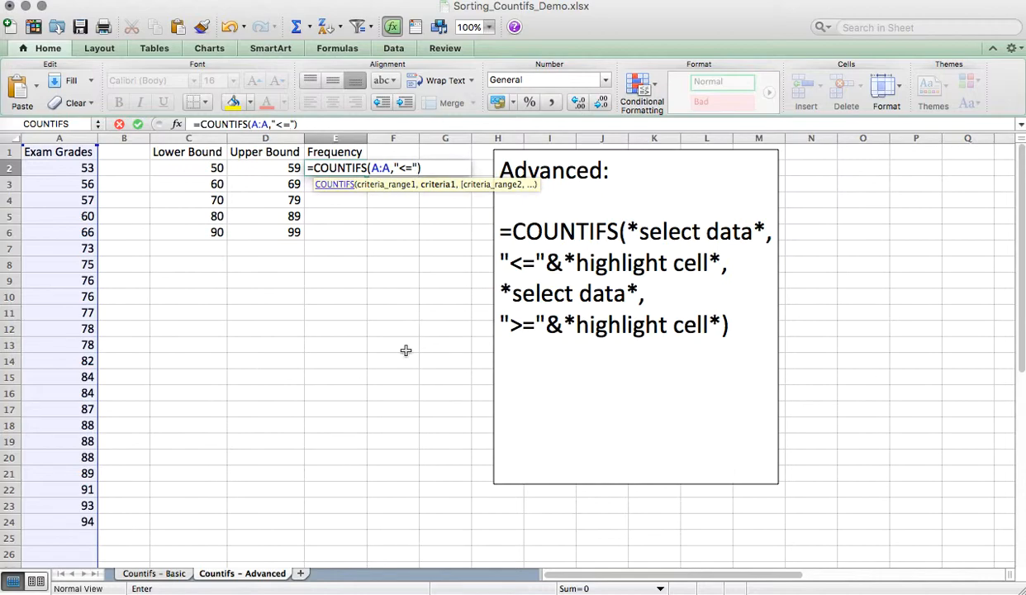
{"action": "type", "text": "&"}
{"action": "left_click", "coordinate": [293, 167]}
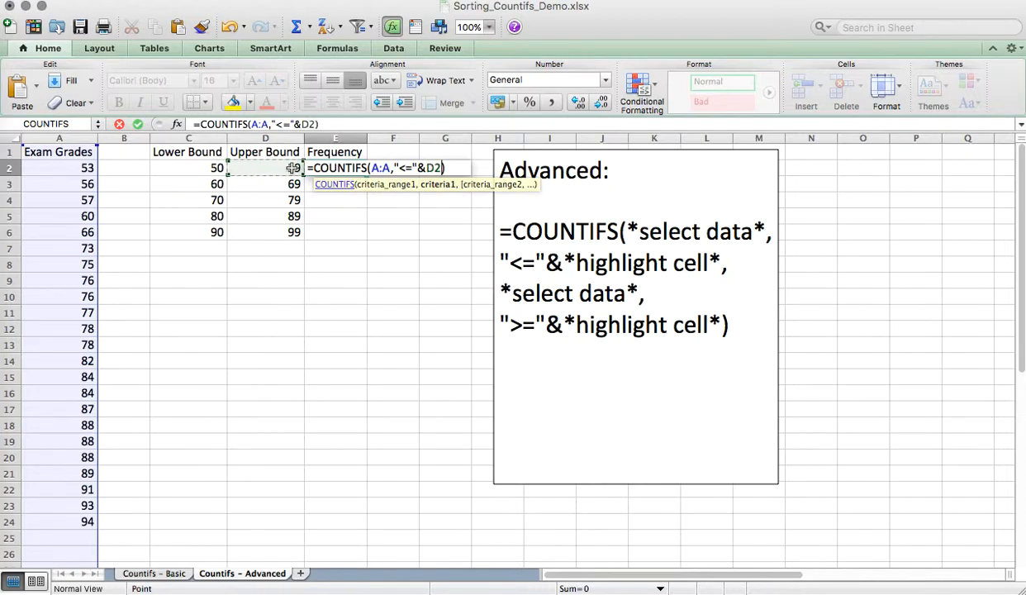
Step: Add column A with the criterion ">="&C2 as the second condition and complete the COUNTIFS formula in E2
{"action": "left_click", "coordinate": [315, 124]}
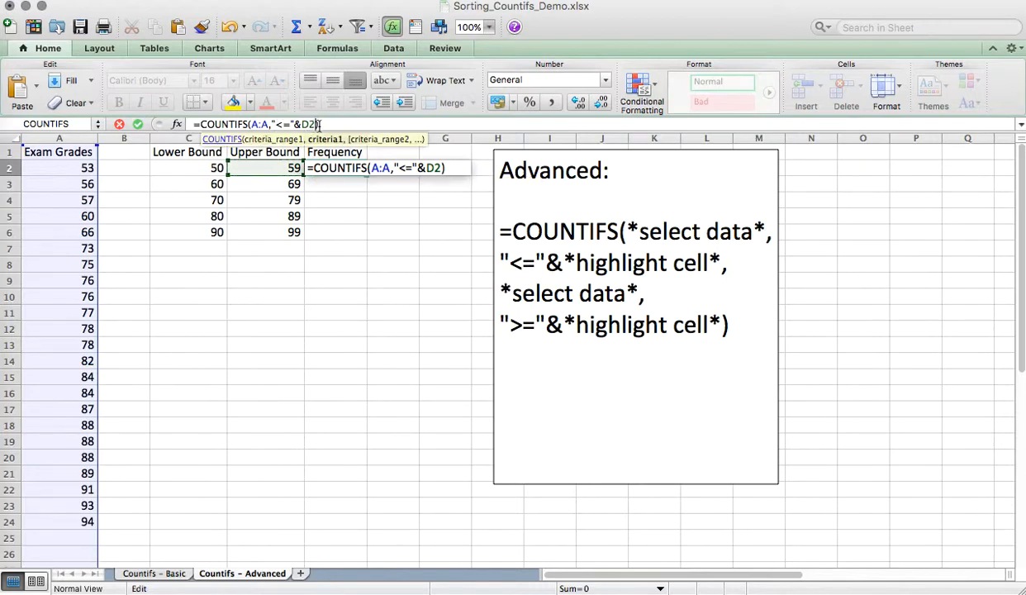
{"action": "type", "text": ","}
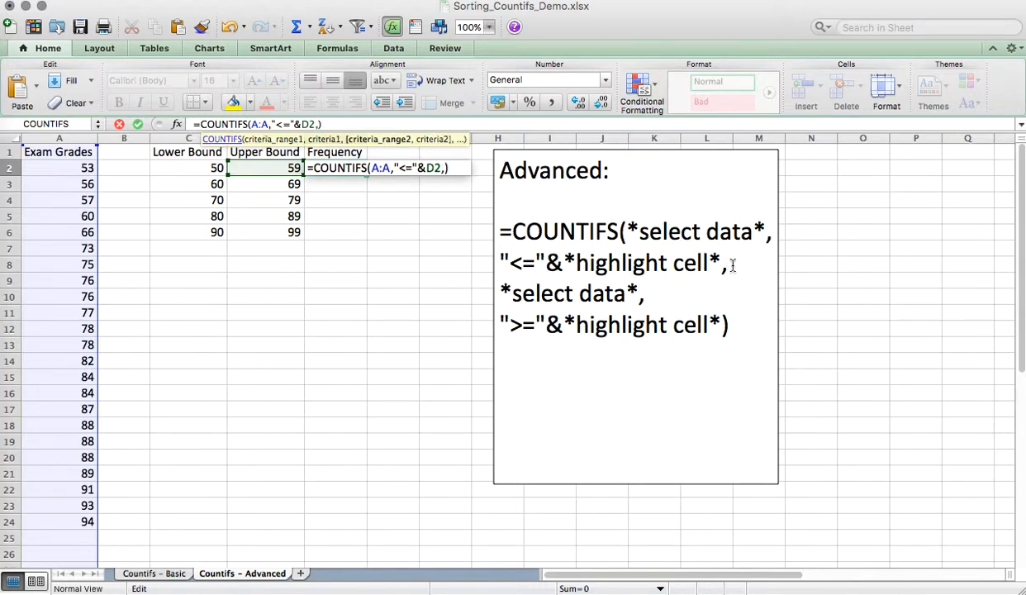
{"action": "left_click", "coordinate": [63, 138]}
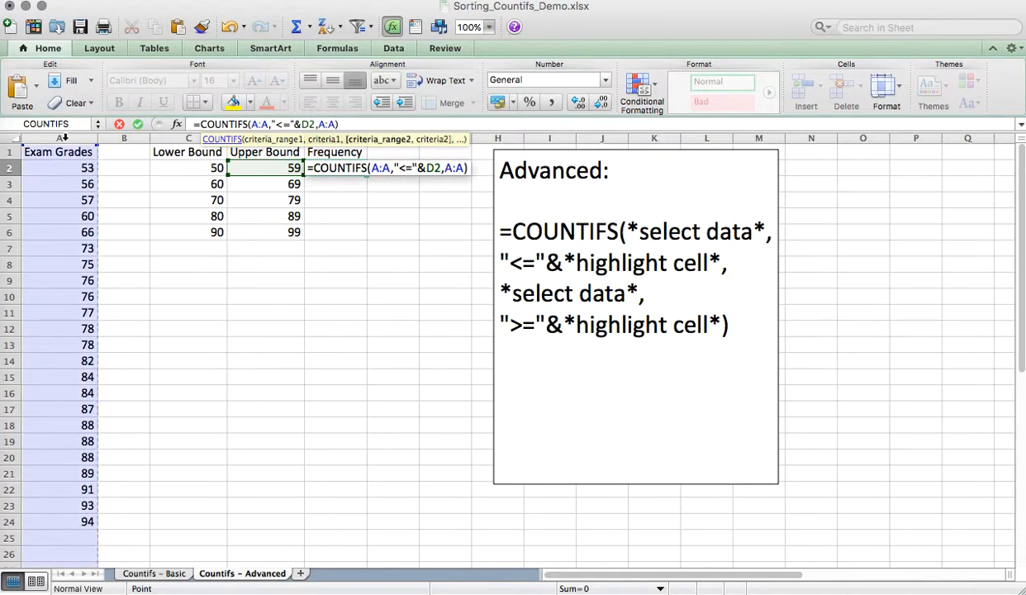
{"action": "type", "text": ","}
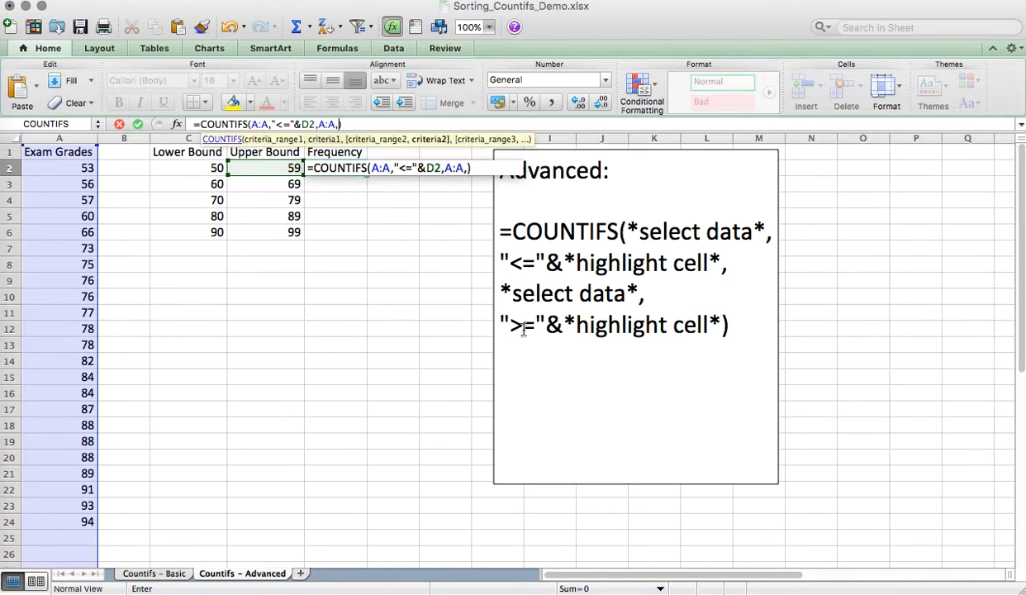
{"action": "type", "text": "\">=\"&"}
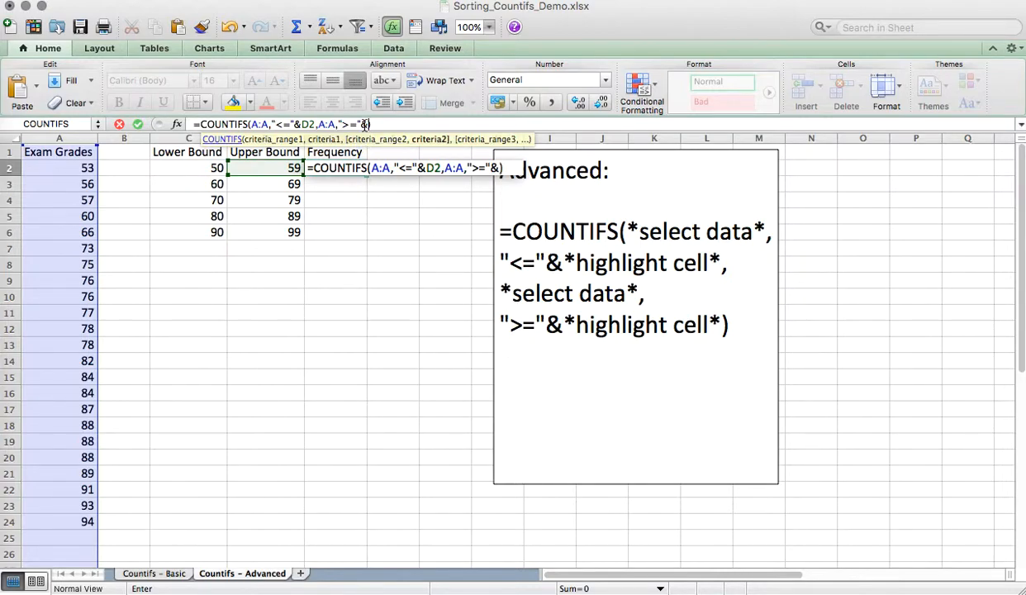
{"action": "left_click", "coordinate": [195, 169]}
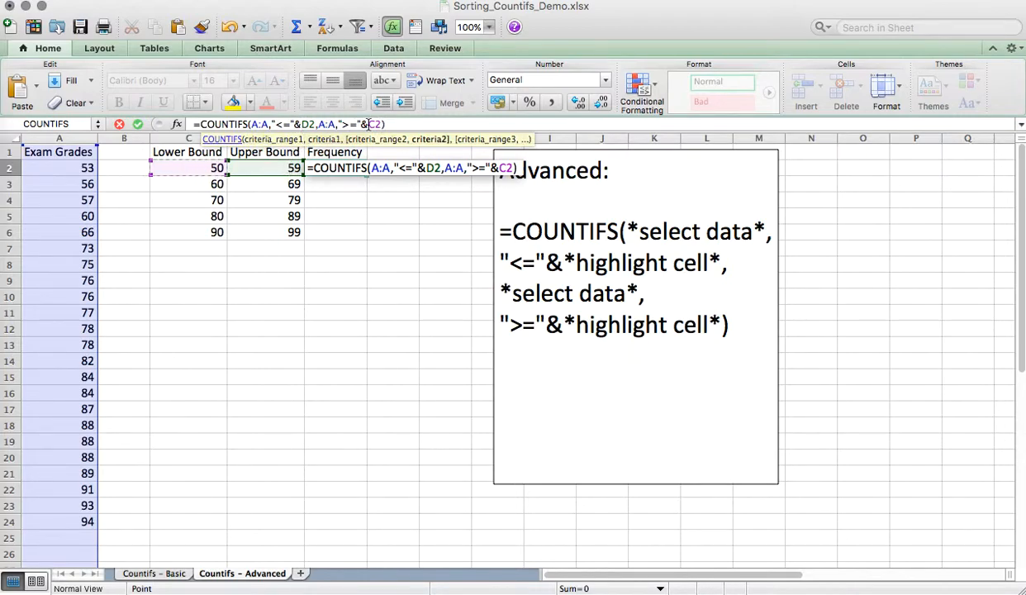
{"action": "key", "text": "Return"}
Step: Compare the E2 result with the 50-59 frequency on the Countifs - Basic sheet, and return to Countifs - Advanced
{"action": "left_click", "coordinate": [357, 168]}
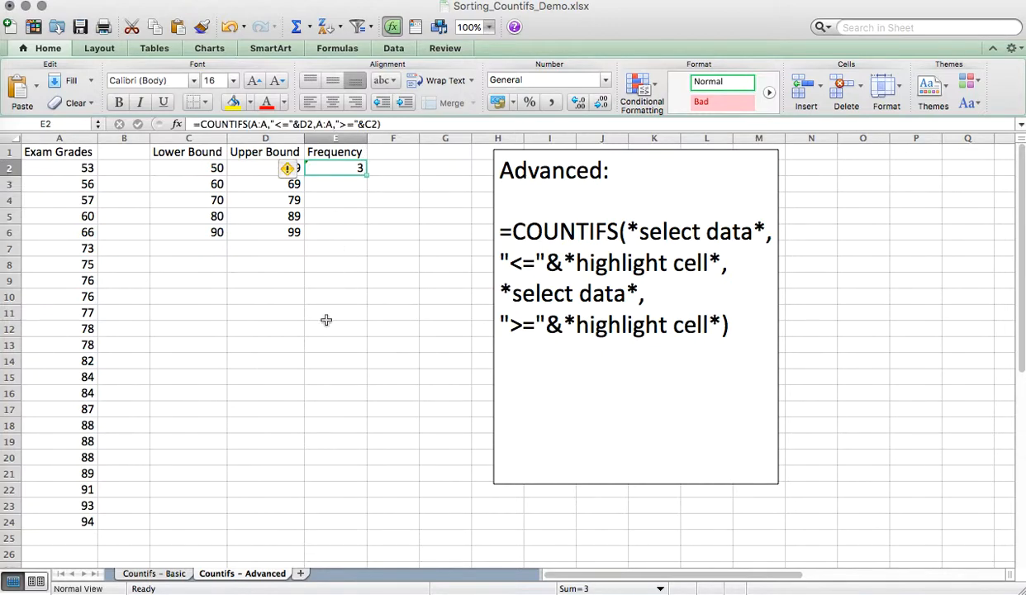
{"action": "left_click", "coordinate": [155, 574]}
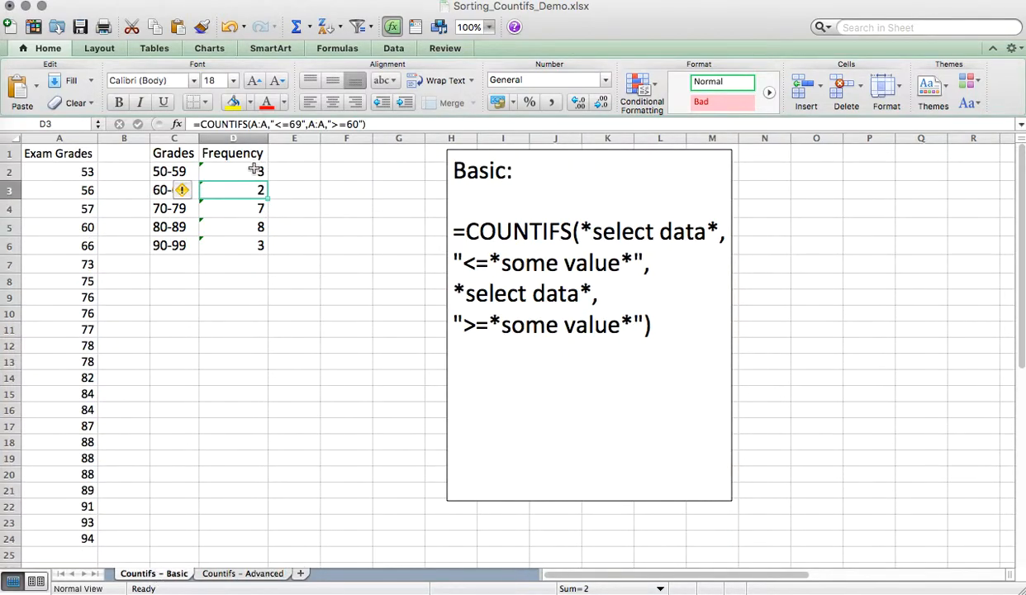
{"action": "left_click", "coordinate": [257, 578]}
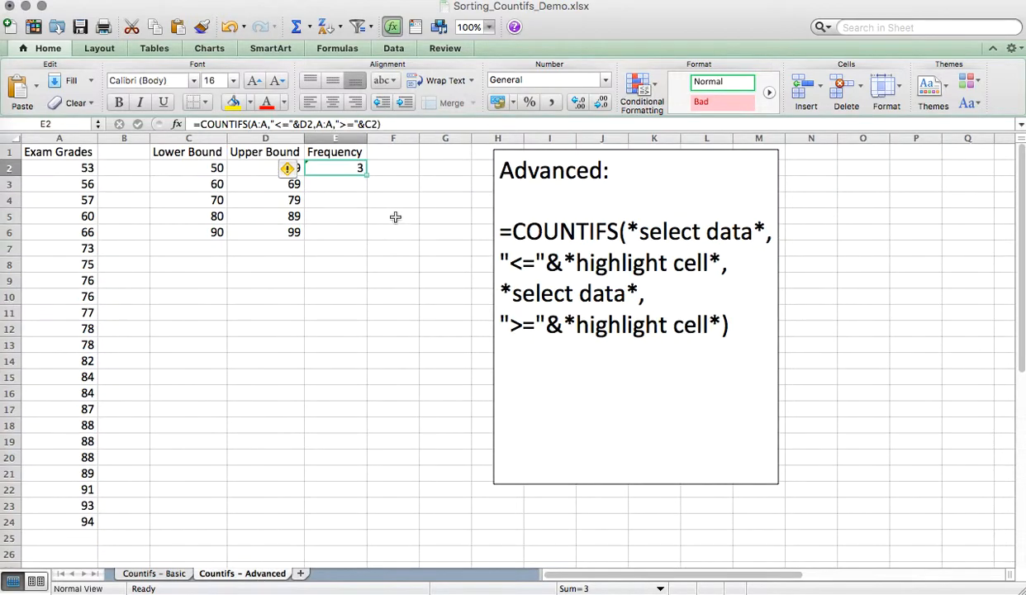
Step: Fill the COUNTIFS formula from E2 down through E6
{"action": "left_click", "coordinate": [380, 201]}
{"action": "left_click", "coordinate": [361, 168]}
{"action": "double_click", "coordinate": [366, 174]}
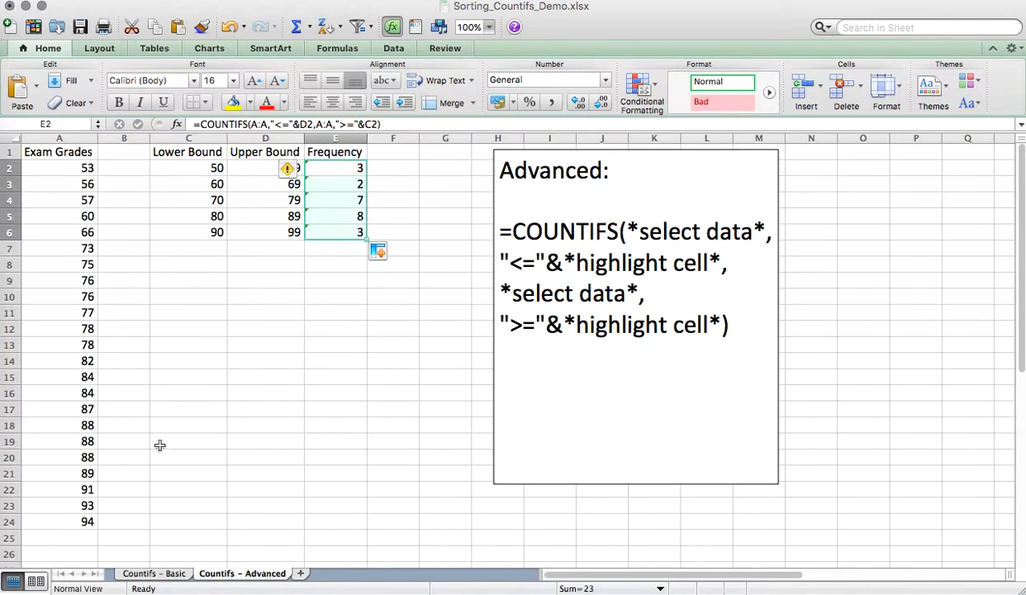
Step: Check the filled frequencies against the whole table on the Countifs - Basic sheet, and return to Countifs - Advanced
{"action": "left_click", "coordinate": [328, 281]}
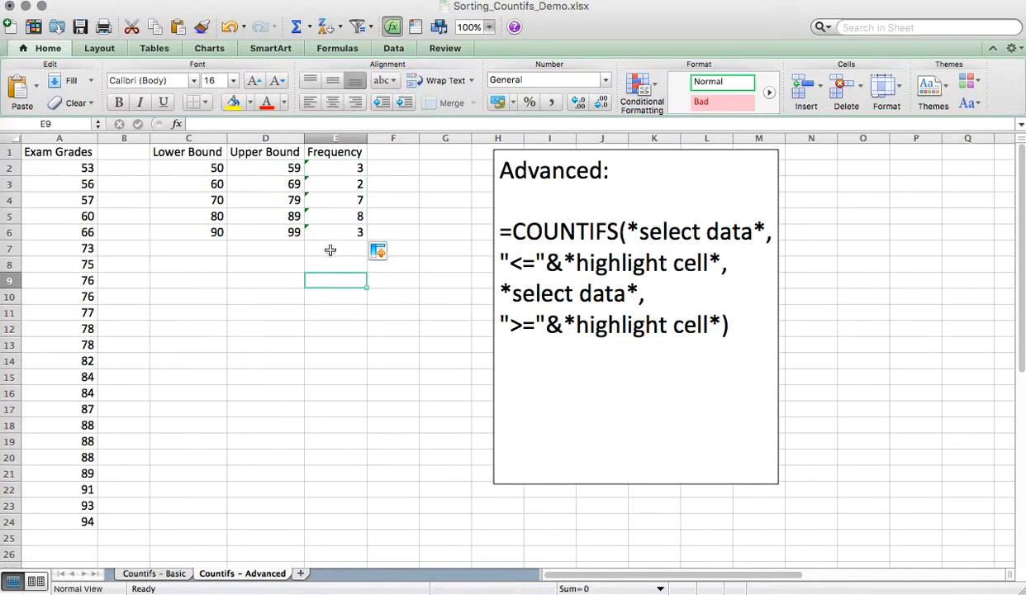
{"action": "left_click", "coordinate": [145, 573]}
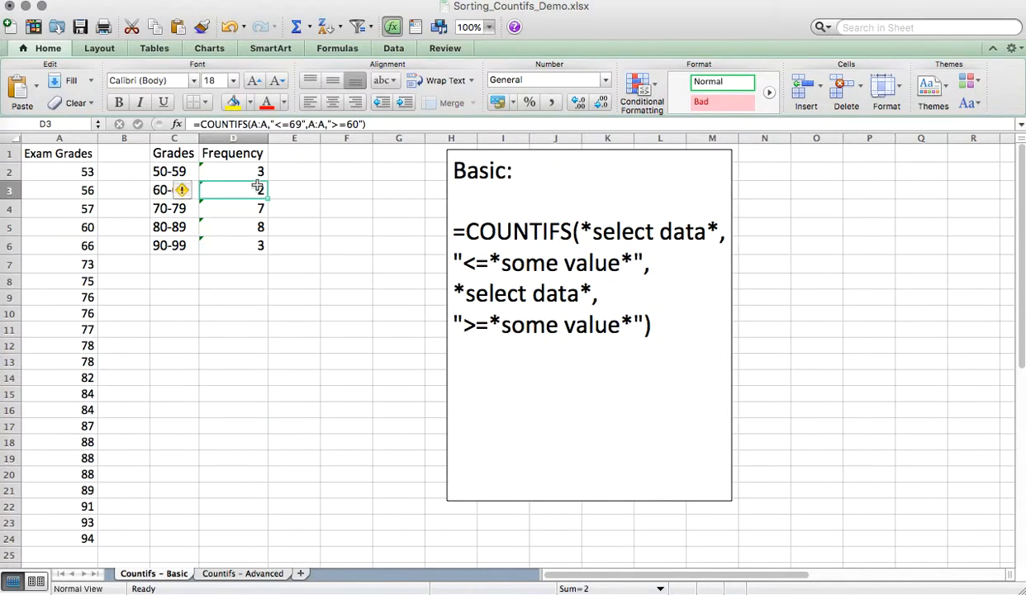
{"action": "left_click", "coordinate": [224, 574]}
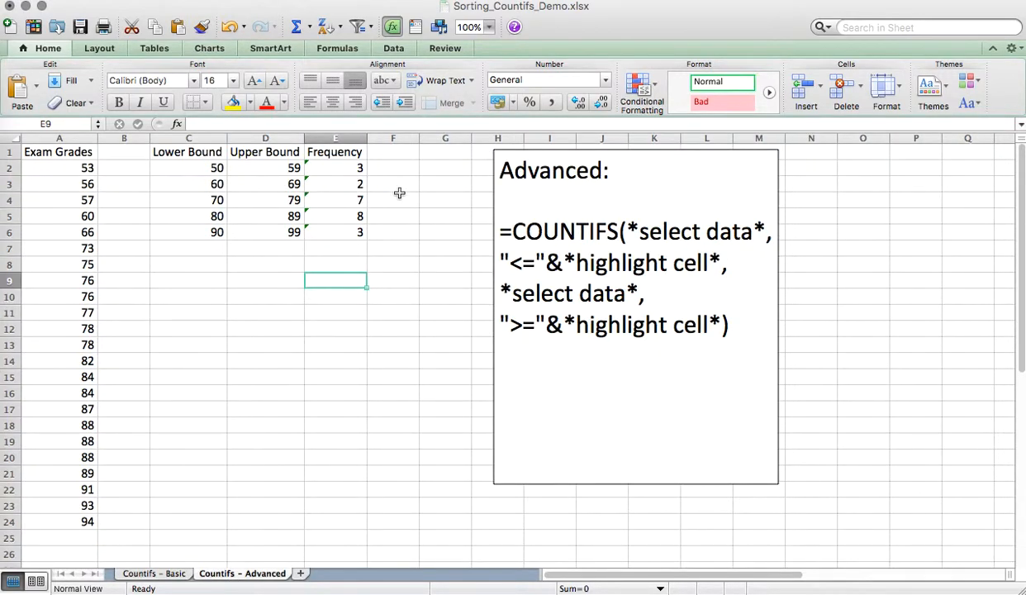
Step: Examine the bound cell references in the E4 formula, and go to the Exam Grades header on the Countifs - Basic sheet
{"action": "left_click", "coordinate": [348, 202]}
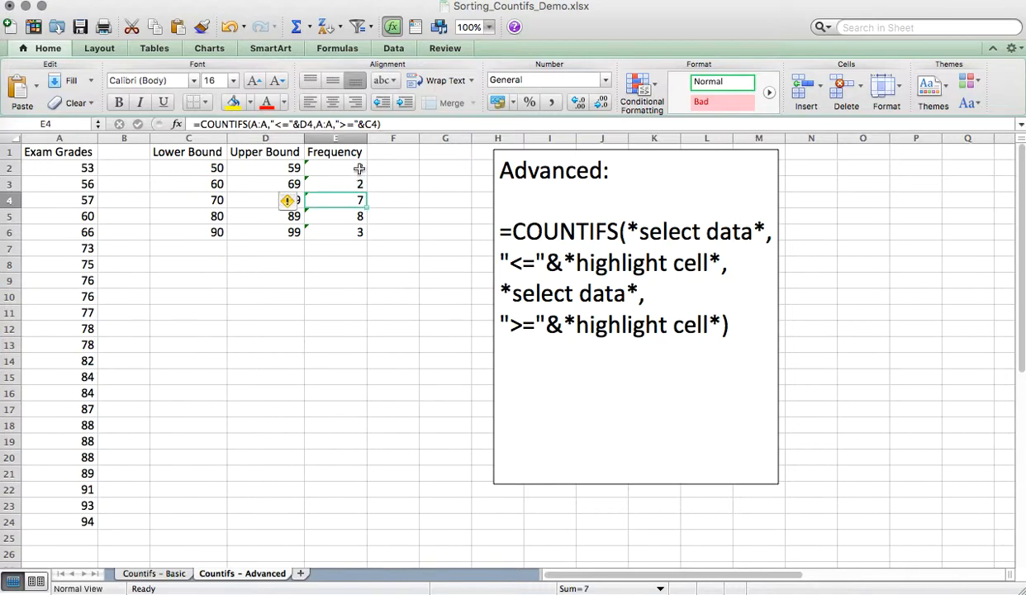
{"action": "left_click", "coordinate": [328, 125]}
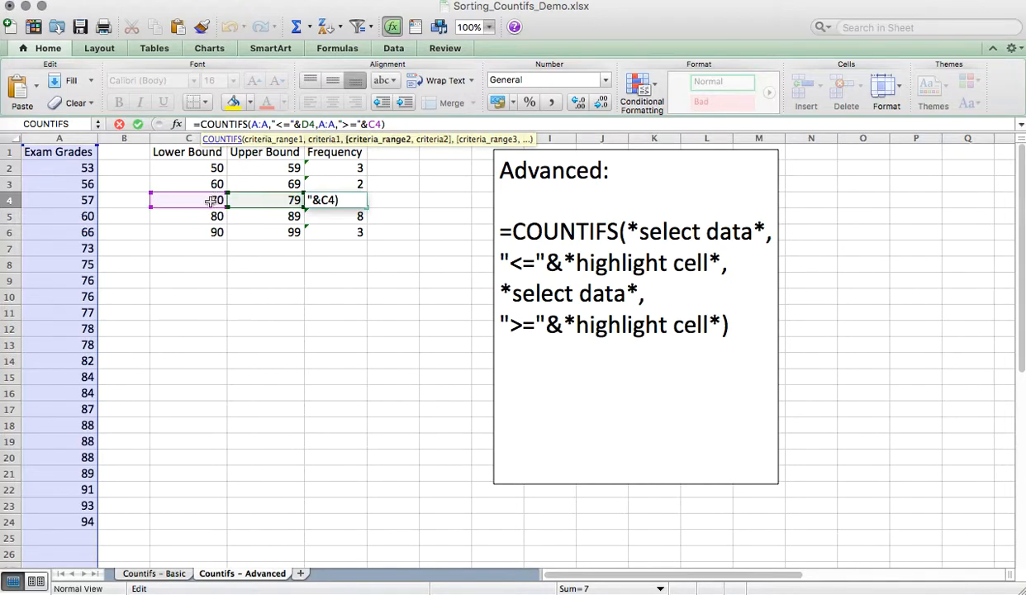
{"action": "key", "text": "Return"}
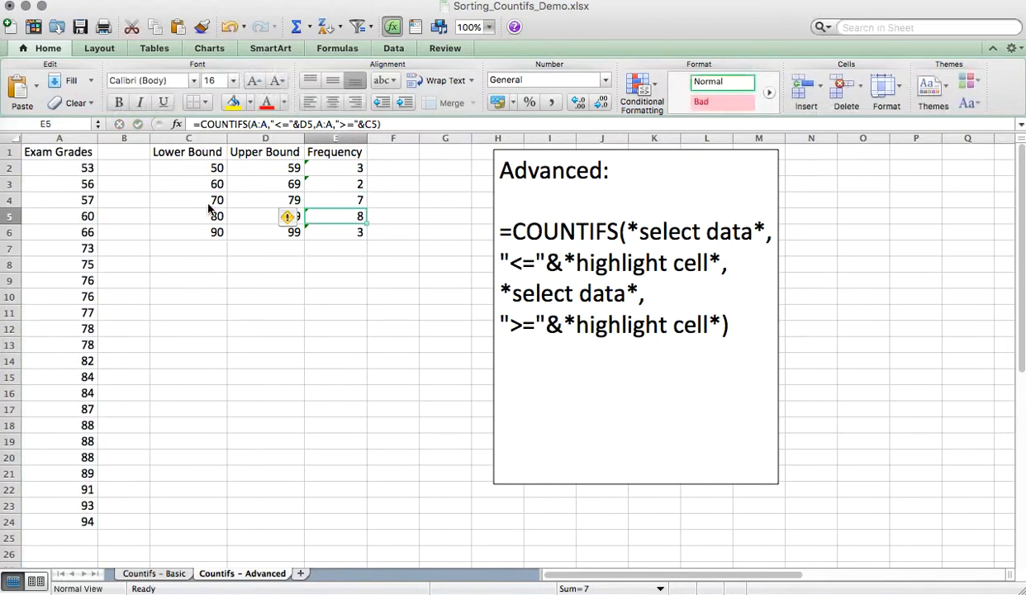
{"action": "left_click", "coordinate": [171, 573]}
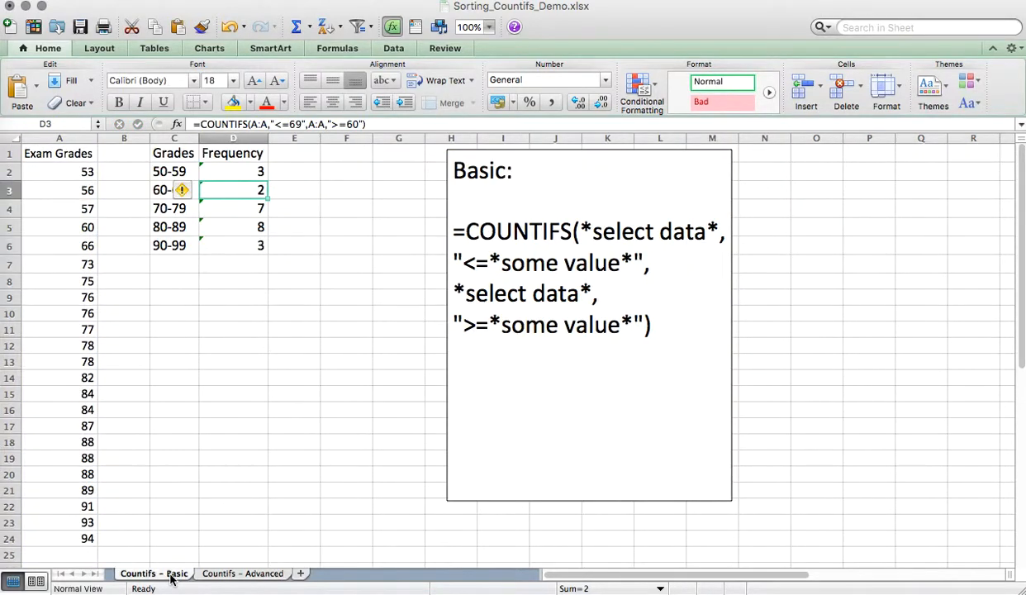
{"action": "left_click", "coordinate": [53, 154]}
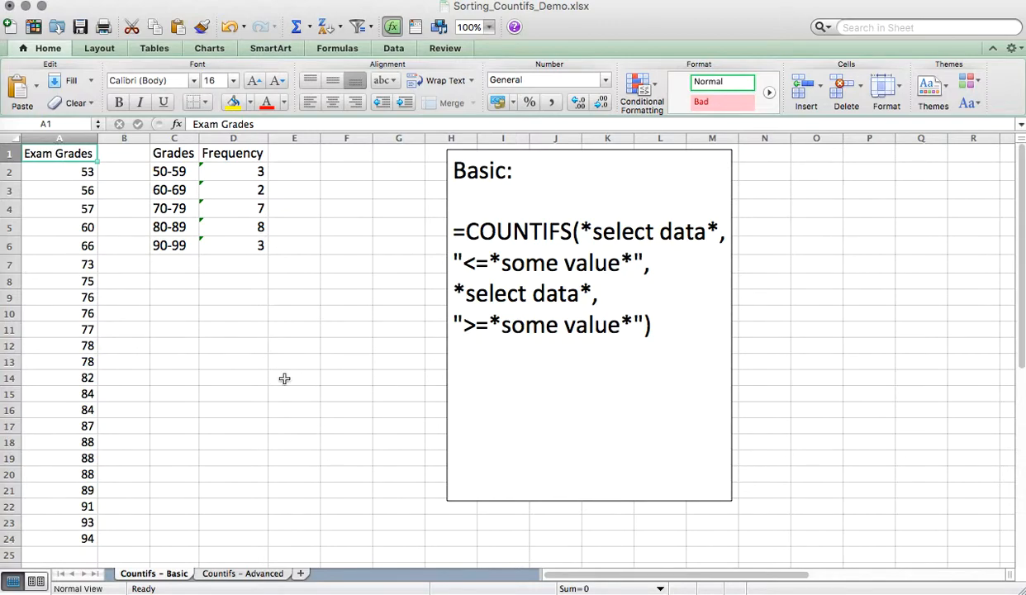